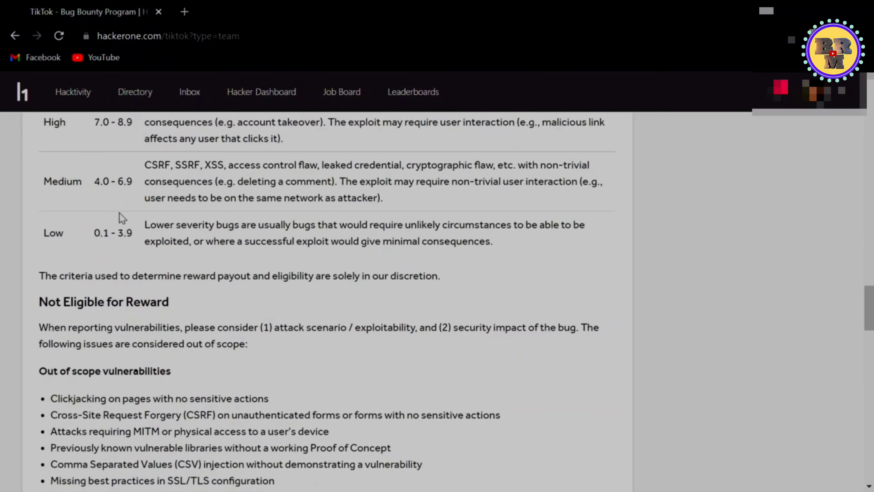
Review the policy's severity table, good faith guidelines and first in-scope domains, highlighting business.tiktok.com.
scroll(37, 324, up, 3)
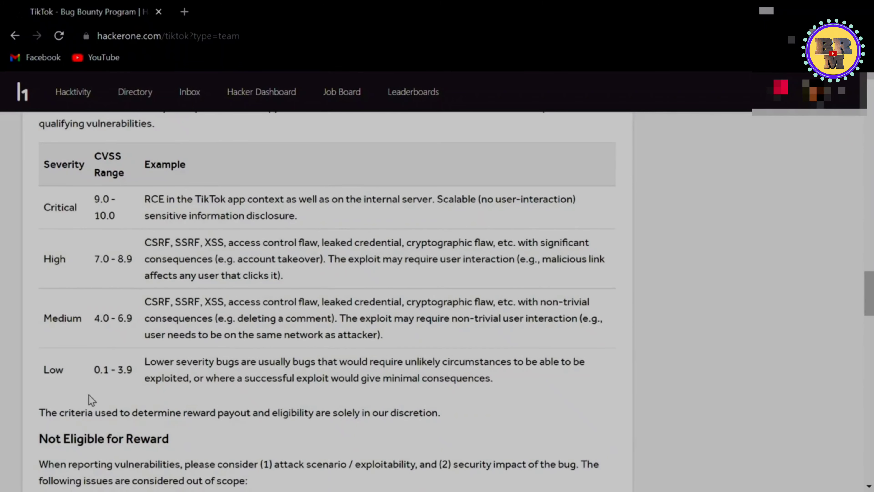
scroll(90, 399, down, 20)
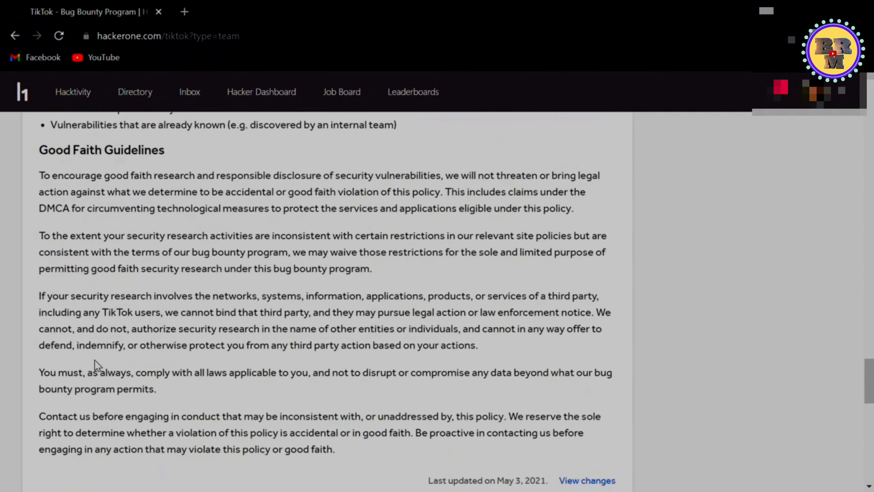
scroll(94, 360, down, 6)
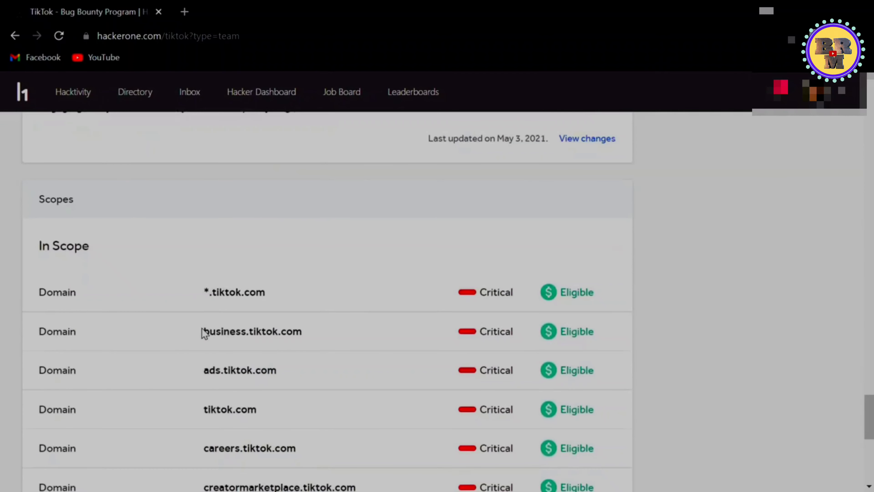
drag(204, 332, 306, 332)
click(316, 329)
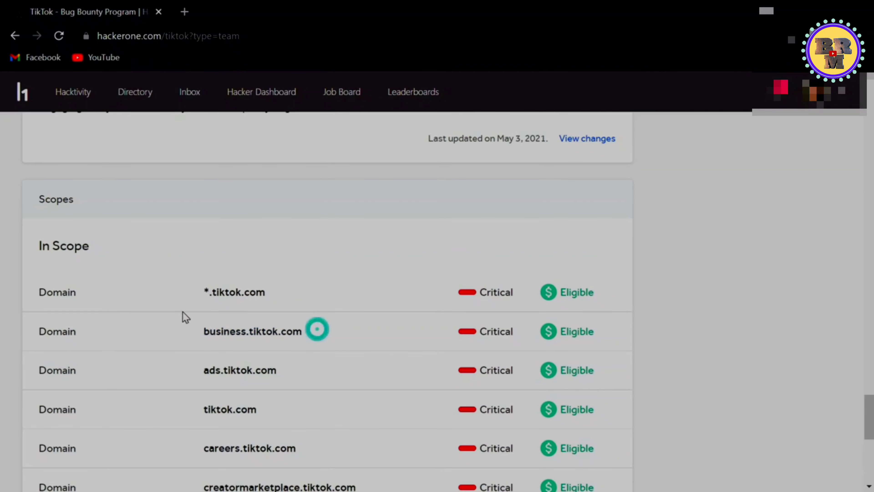
triple_click(105, 245)
click(207, 293)
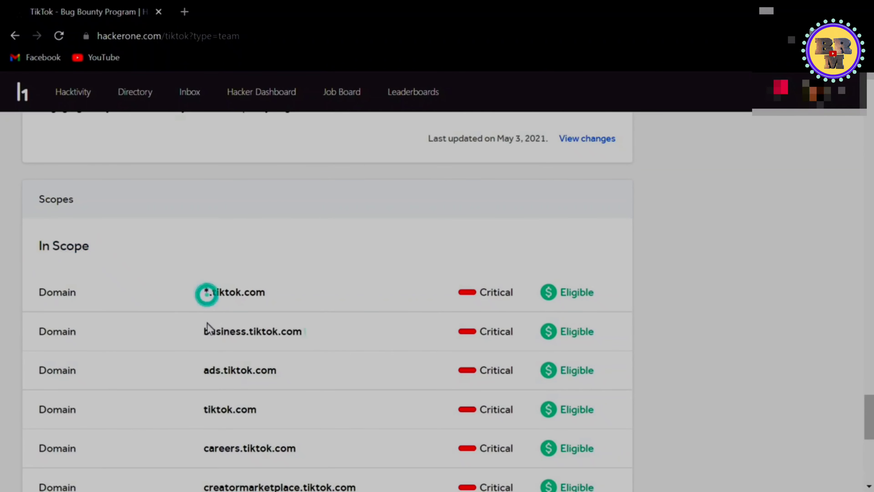
drag(202, 334, 316, 342)
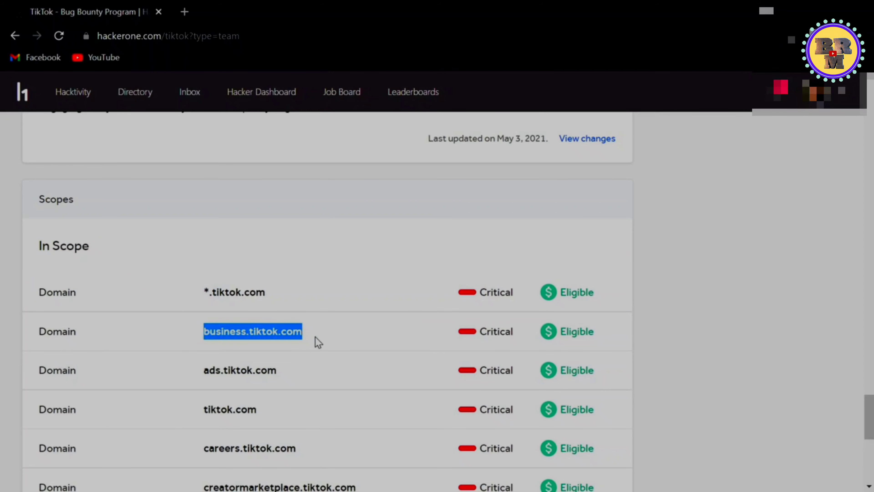
click(312, 336)
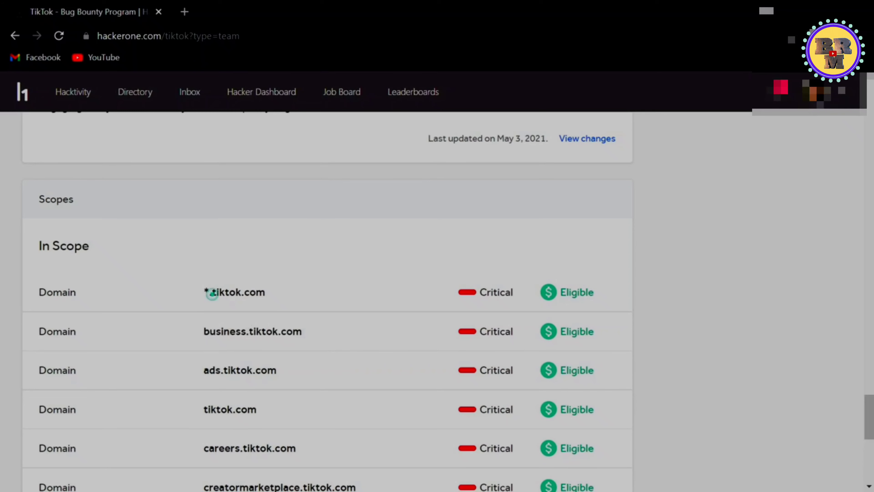
Examine the *.tiktok.com entry in the In Scope list, highlighting its domain and its wildcard prefix.
drag(209, 292, 281, 292)
click(202, 290)
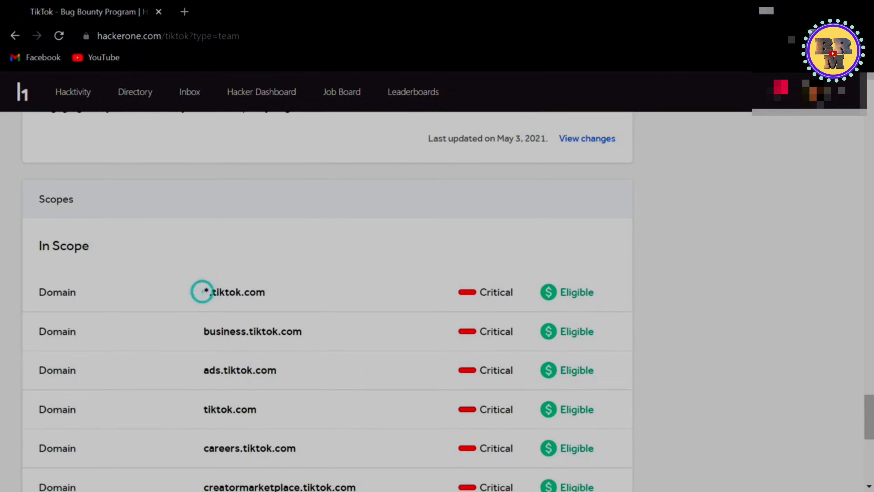
drag(201, 291, 208, 292)
click(210, 292)
drag(202, 292, 208, 291)
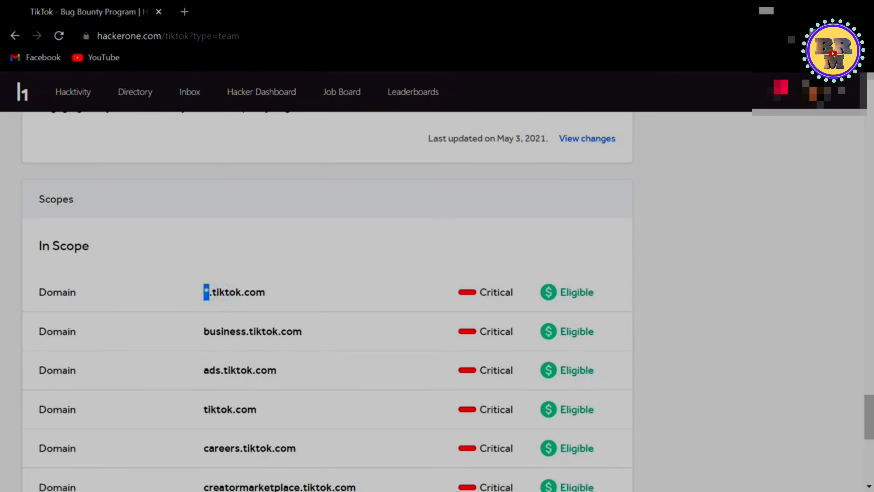
click(242, 257)
drag(203, 292, 208, 292)
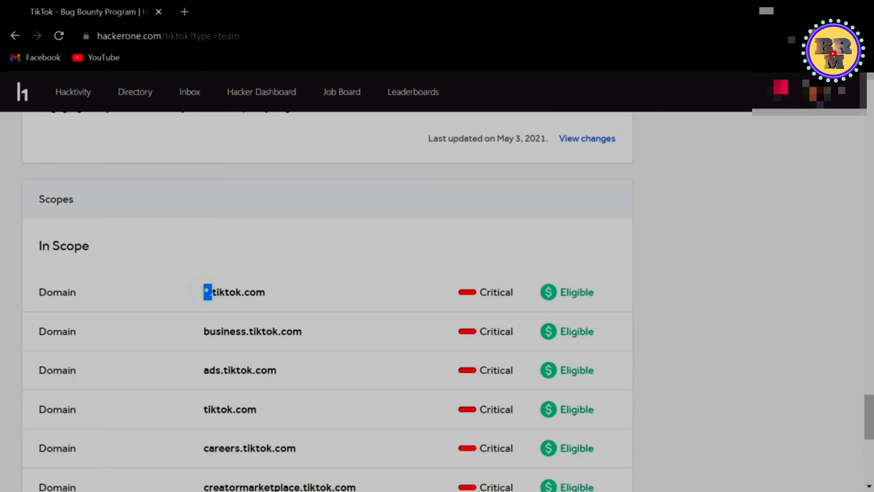
click(233, 268)
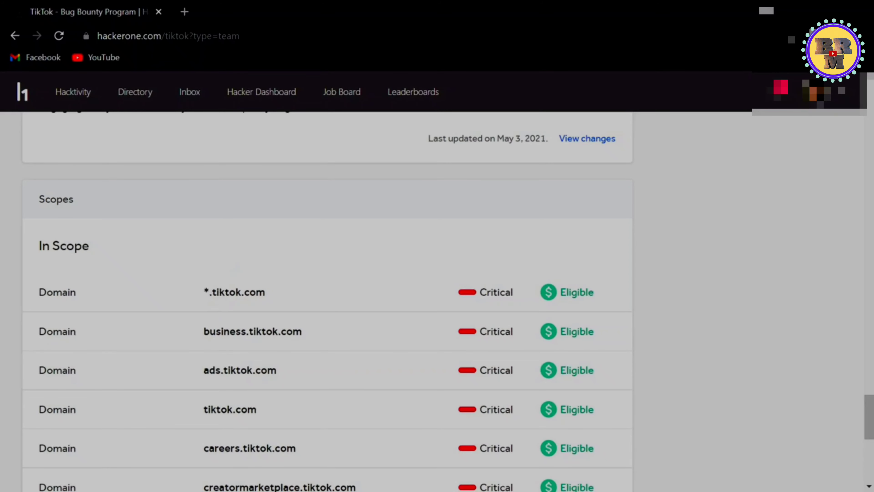
click(207, 293)
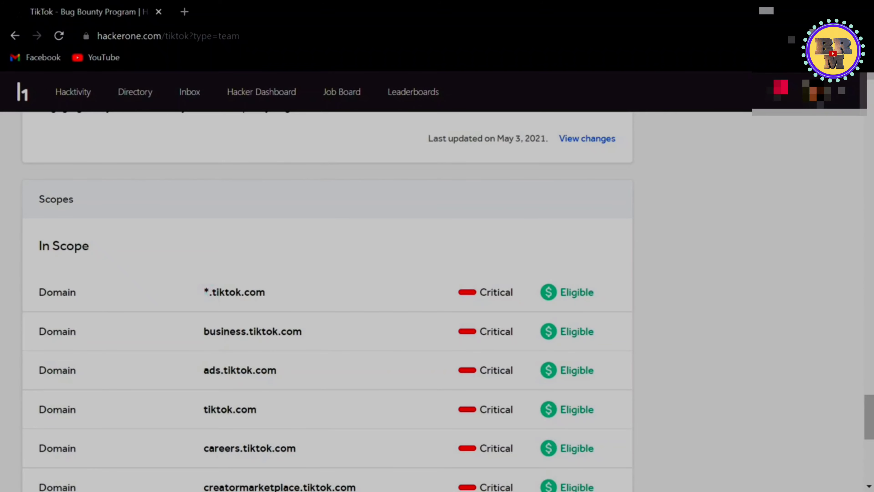
Review the remaining in-scope domains and the Android and iOS app assets of the TikTok program.
scroll(254, 334, down, 3)
scroll(253, 333, down, 9)
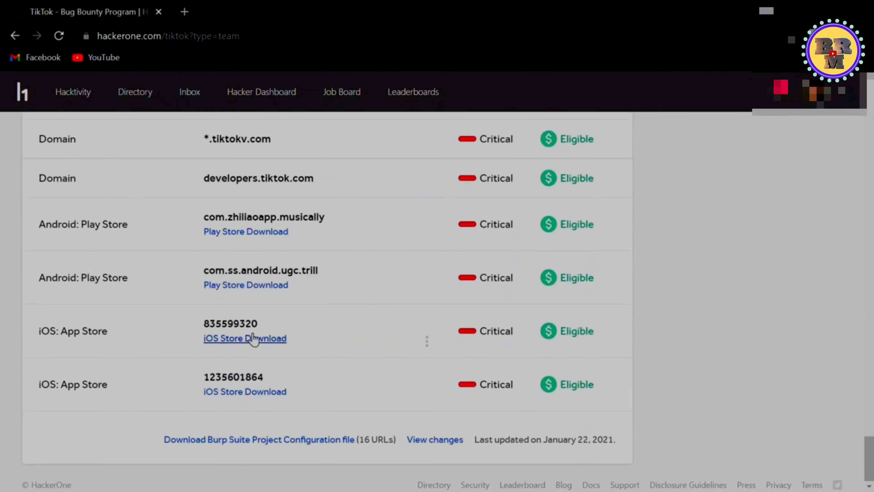
scroll(252, 333, up, 10)
scroll(253, 334, down, 7)
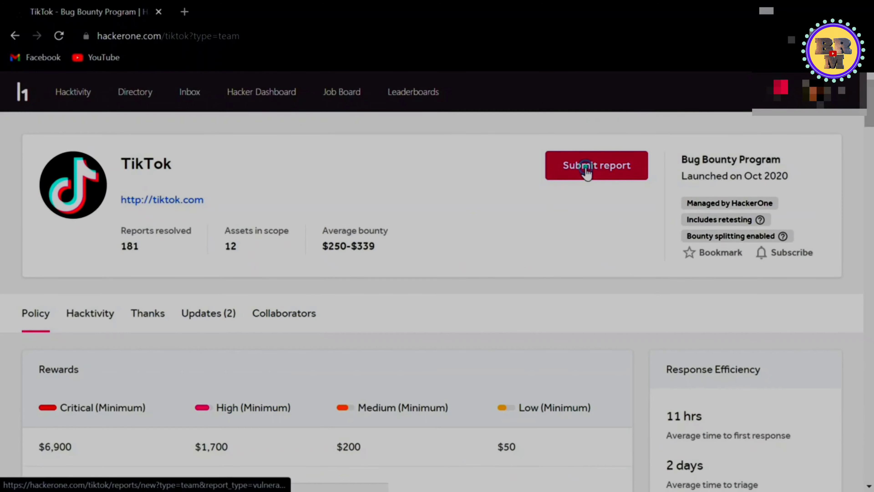
Start a new vulnerability report for the TikTok program and go to its Asset section.
click(585, 169)
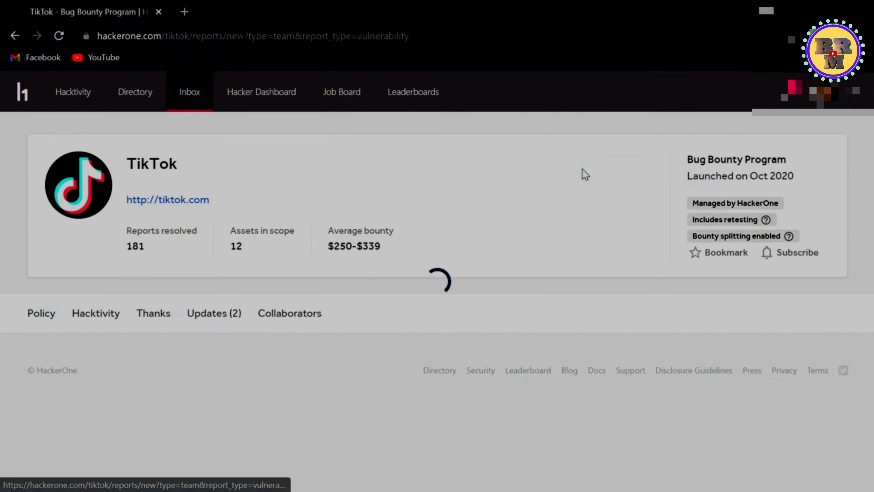
scroll(184, 272, down, 2)
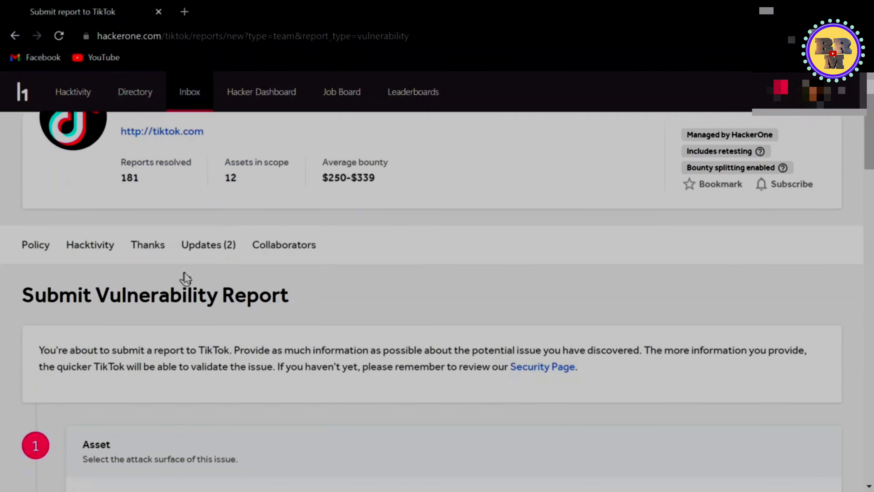
scroll(182, 282, down, 4)
scroll(111, 311, down, 2)
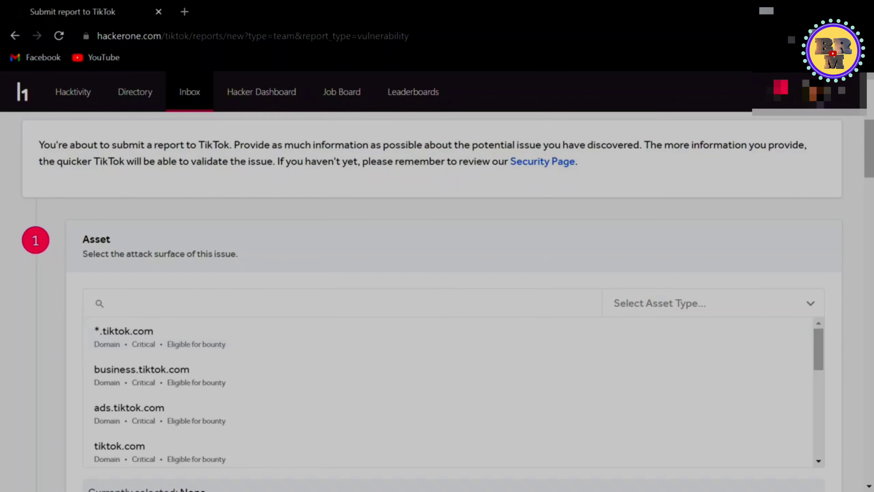
scroll(131, 297, down, 2)
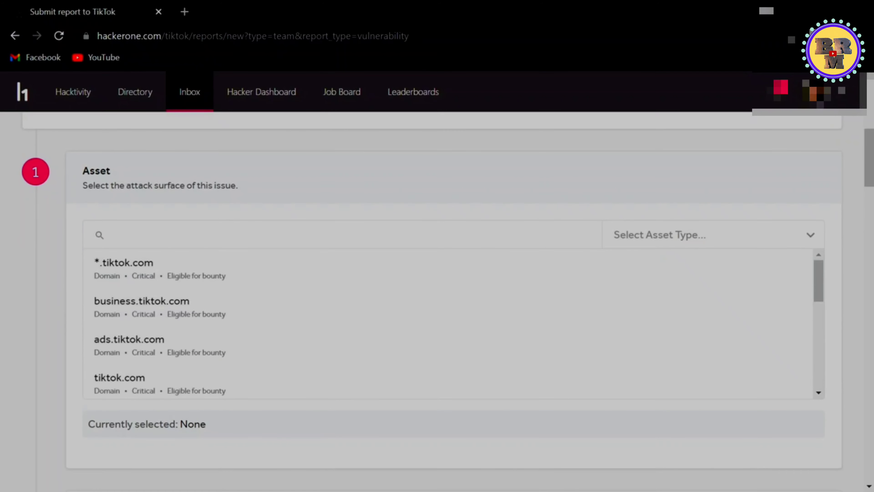
Look through the available assets and select com.zhiliaoapp.musically (Android: Play Store) as the report's attack surface.
click(131, 234)
scroll(160, 276, down, 4)
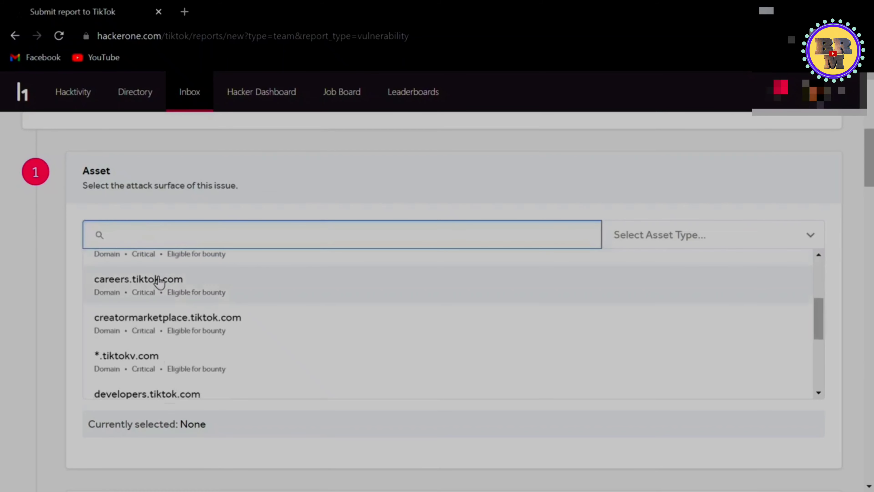
scroll(160, 297, down, 4)
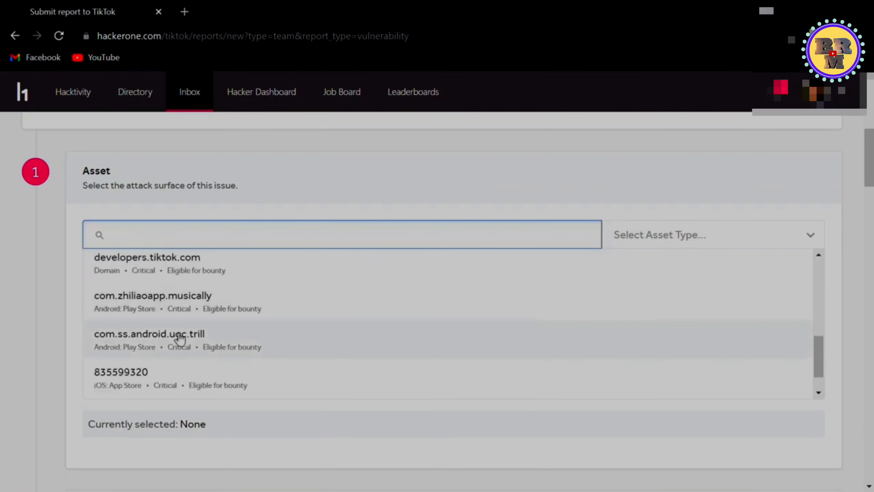
scroll(141, 337, down, 1)
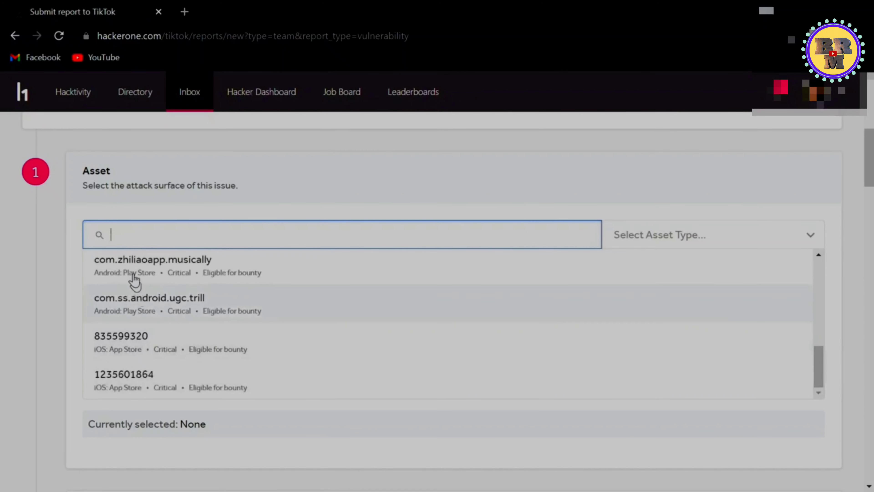
scroll(141, 282, up, 2)
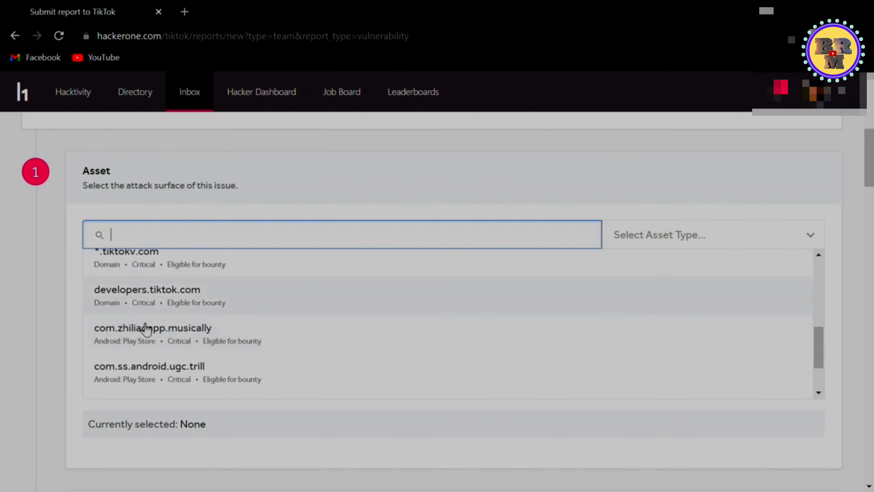
scroll(147, 334, up, 5)
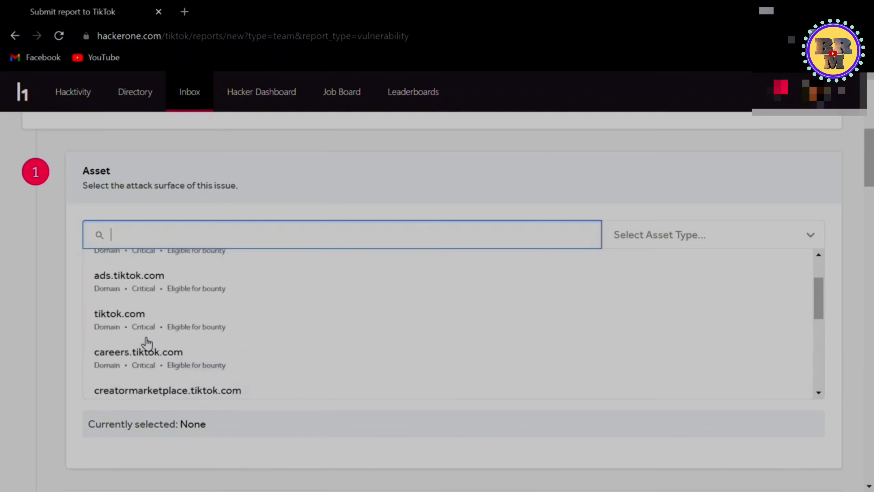
scroll(147, 343, up, 2)
scroll(146, 309, down, 4)
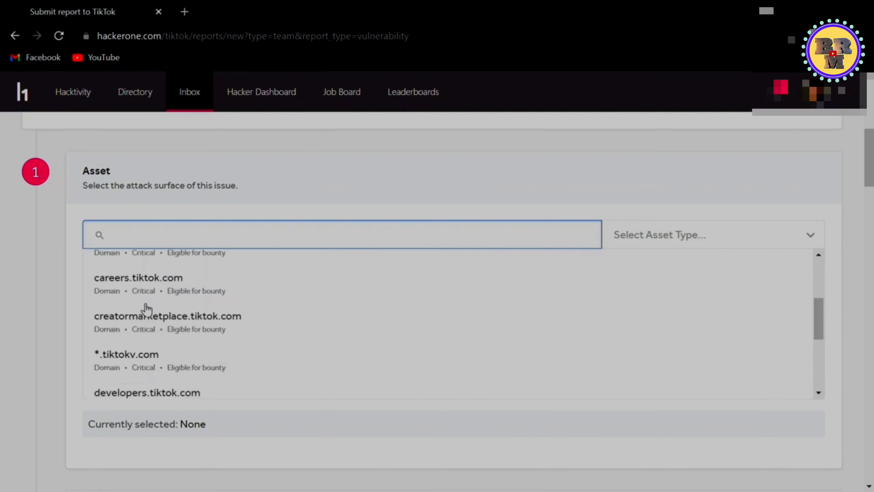
scroll(147, 309, down, 5)
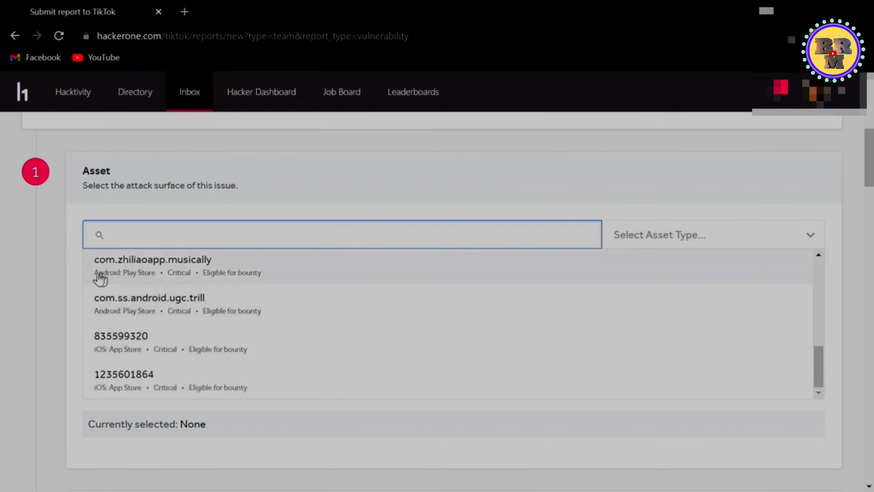
click(142, 274)
scroll(171, 363, down, 5)
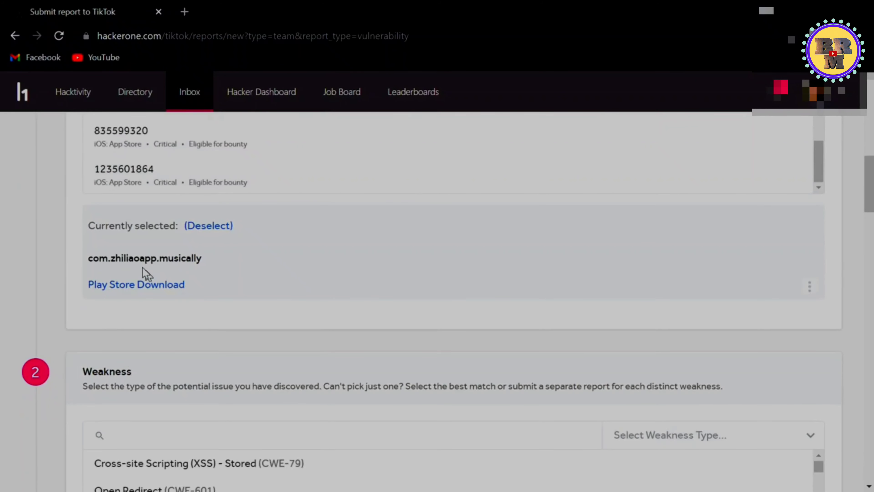
scroll(146, 274, up, 5)
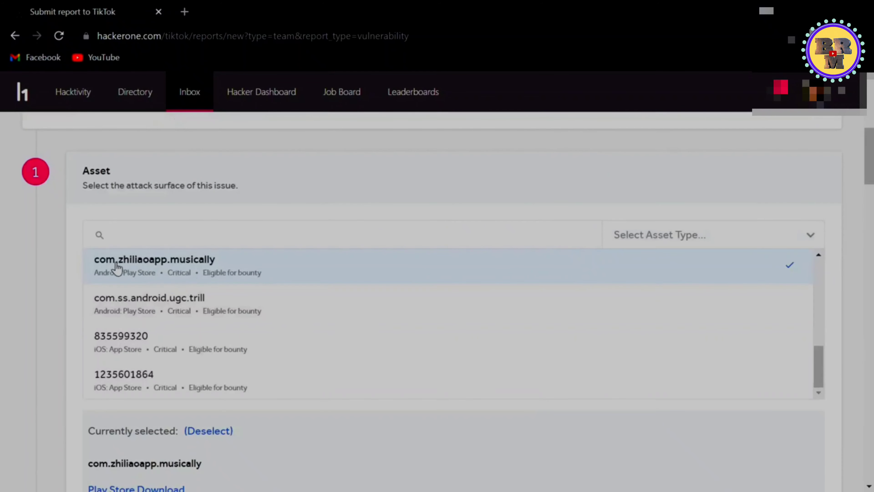
scroll(133, 193, down, 5)
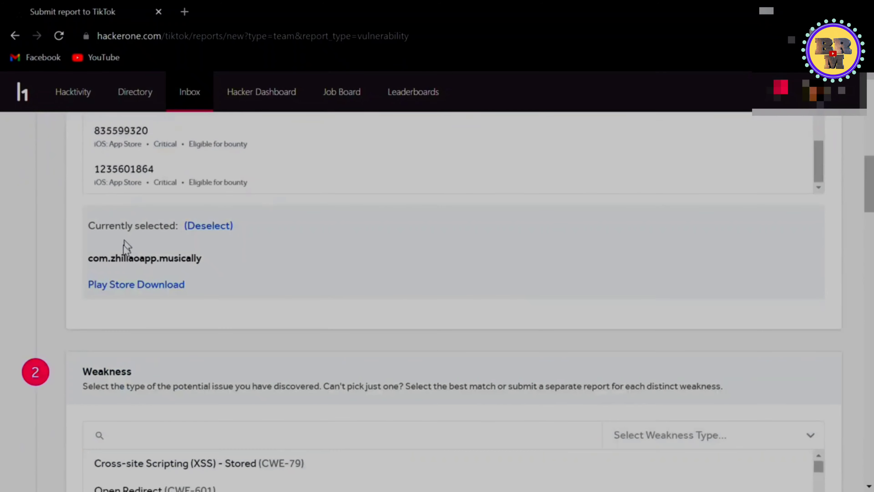
Filter the weakness types by "Insu" and select Insufficient Session Expiration (CWE-613) as the report's weakness.
scroll(123, 241, down, 4)
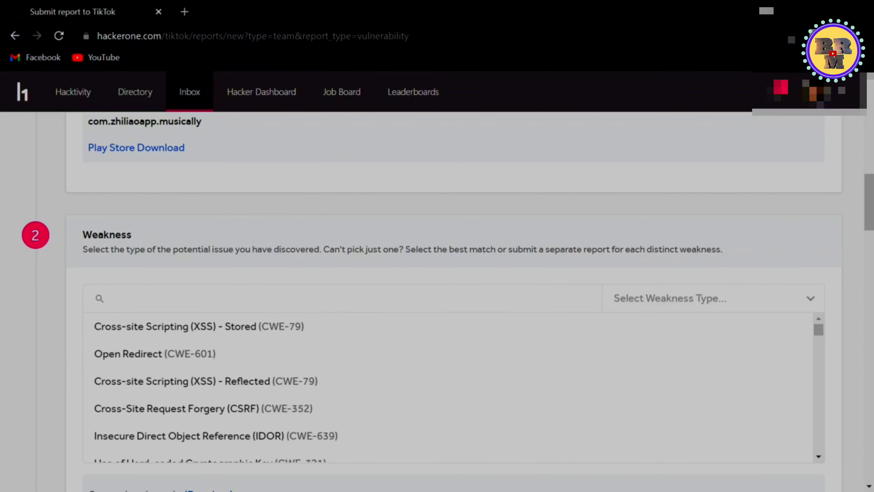
click(134, 296)
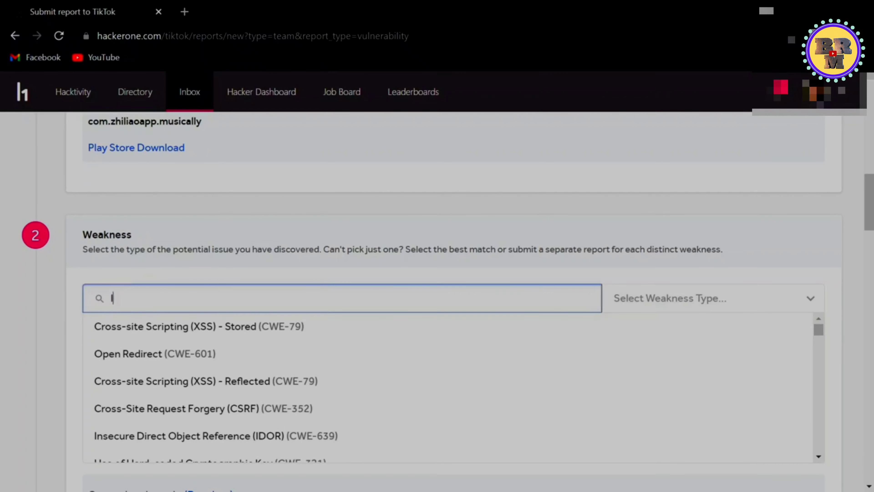
text(Inssu)
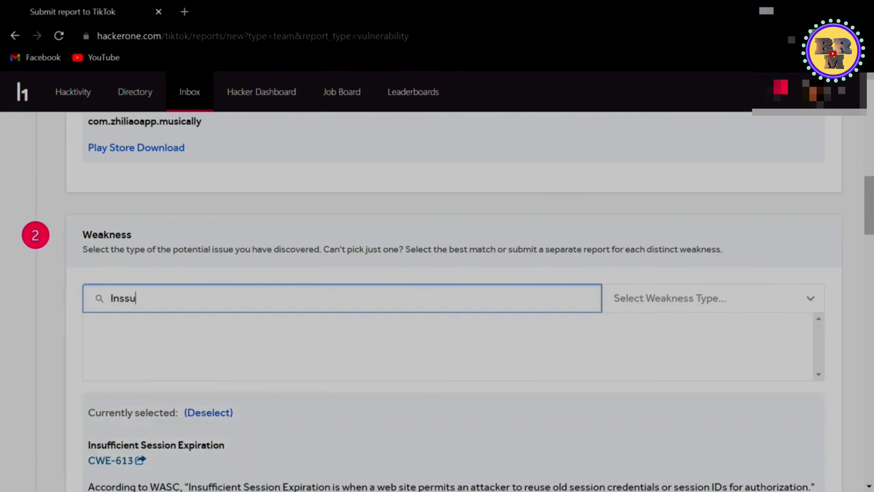
key(BackSpace)
key(BackSpace)
text(u)
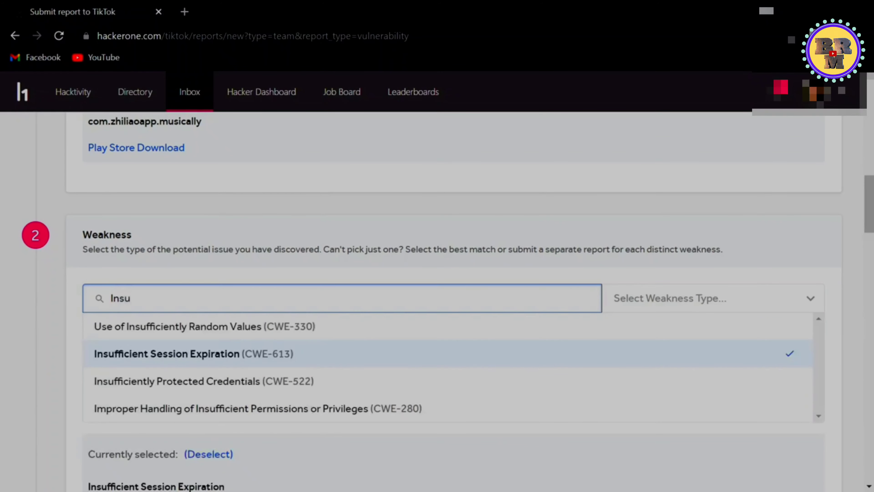
click(198, 361)
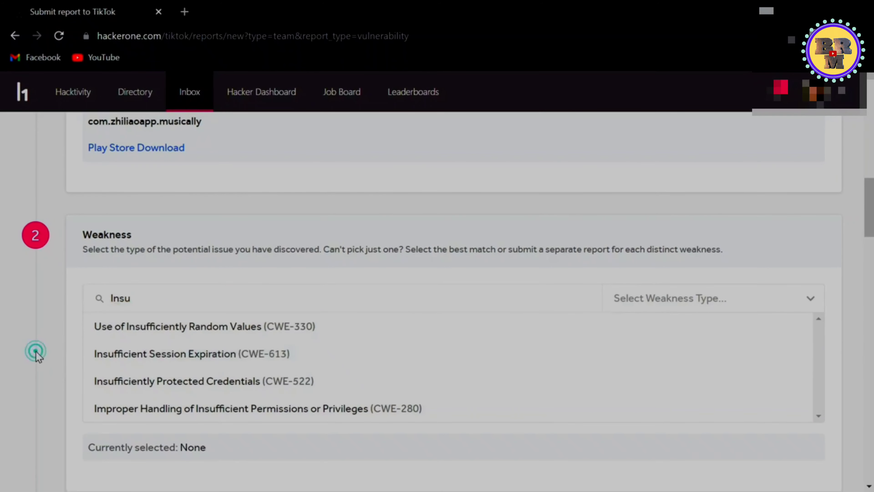
scroll(137, 289, down, 7)
scroll(135, 287, up, 4)
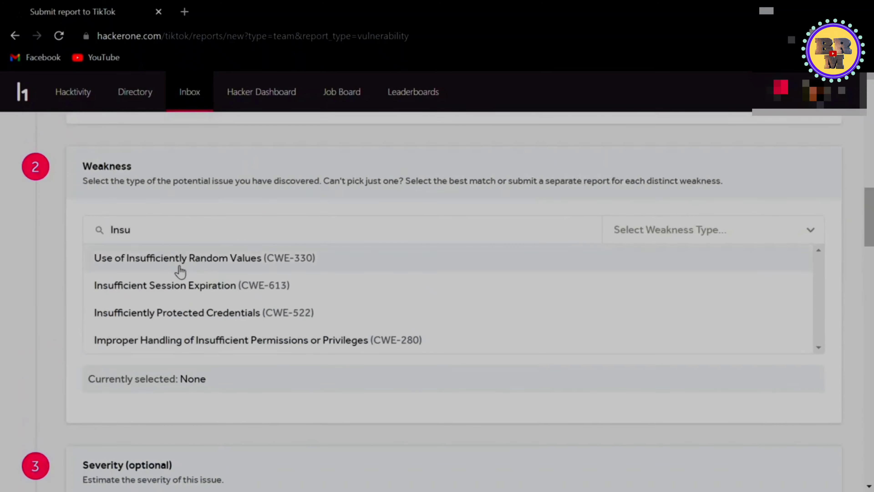
click(159, 290)
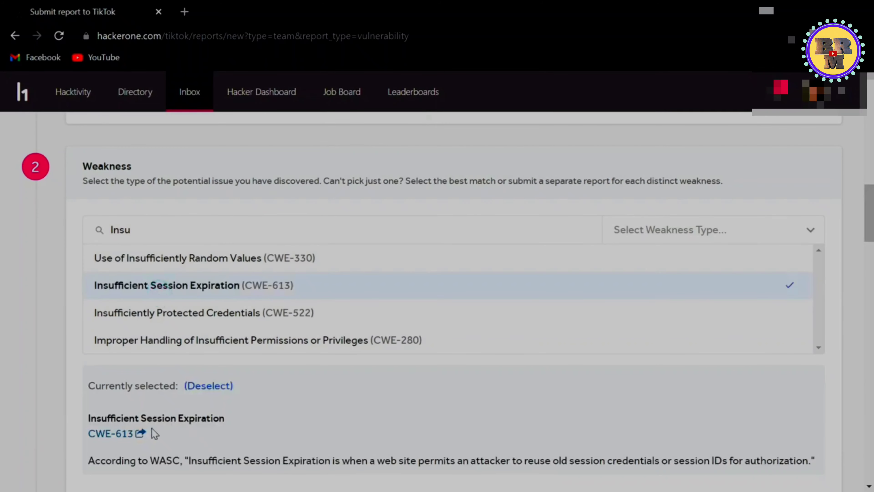
Rate the report's severity as Medium and look over the CVSS v3.0 Calculator metrics.
scroll(139, 399, down, 7)
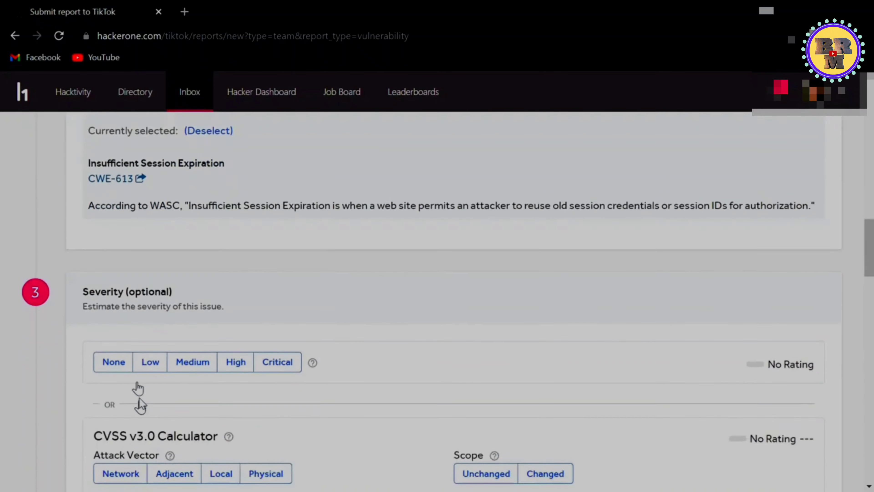
scroll(140, 398, down, 3)
scroll(111, 279, up, 2)
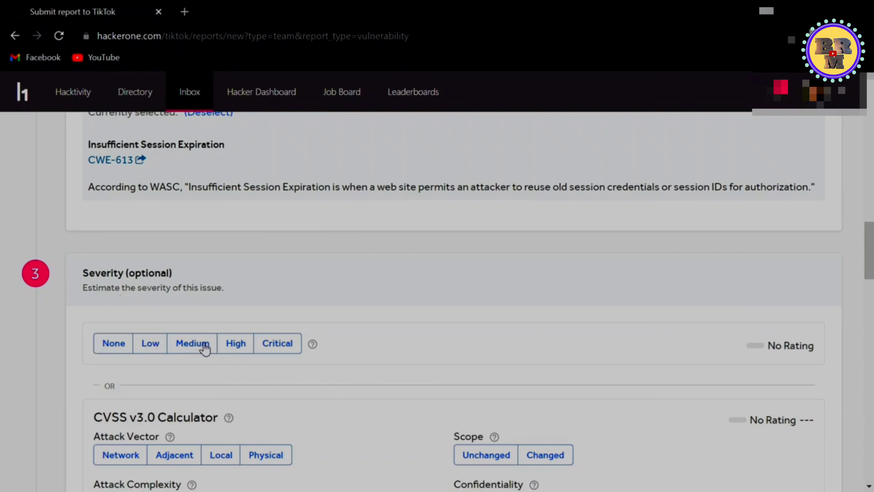
click(195, 347)
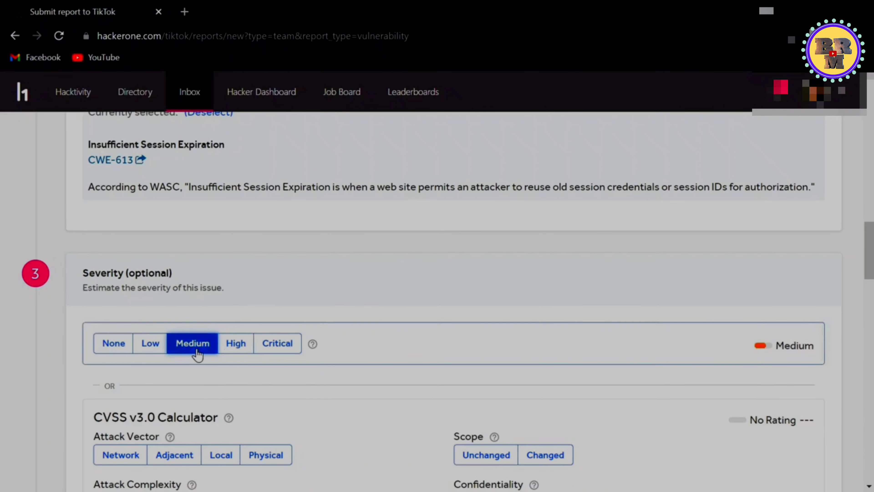
scroll(177, 379, down, 4)
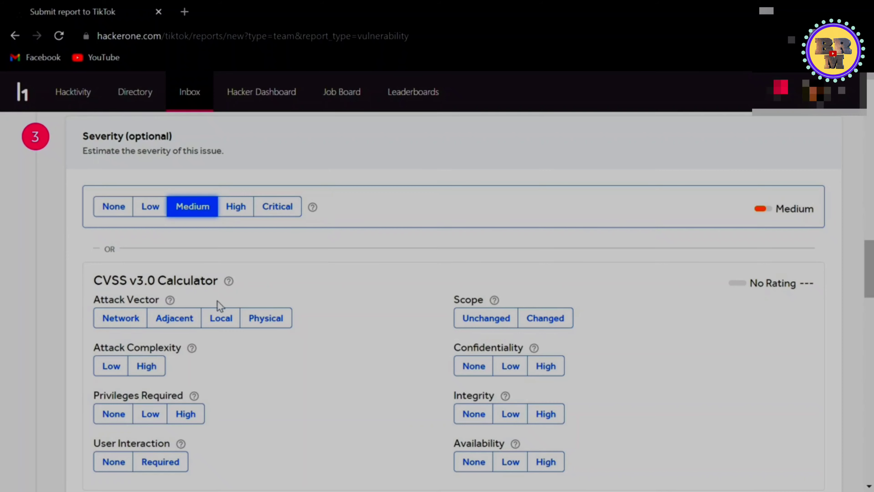
scroll(124, 332, down, 2)
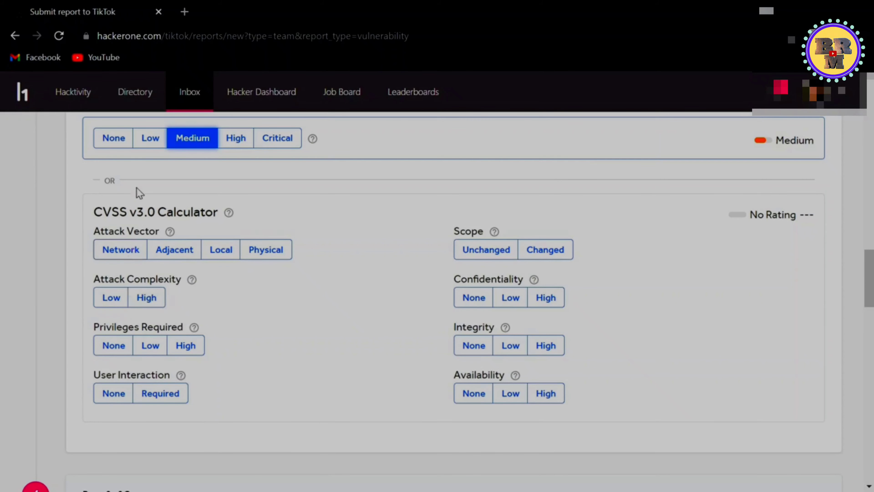
scroll(120, 197, up, 4)
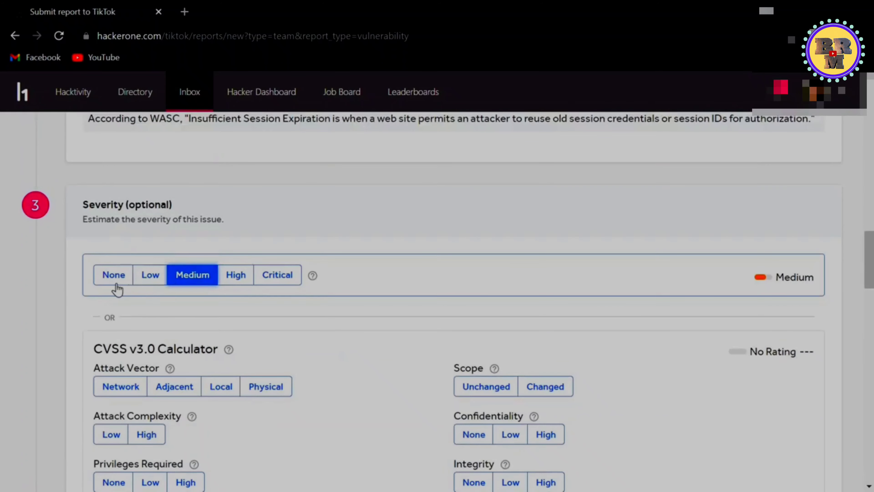
scroll(119, 272, down, 2)
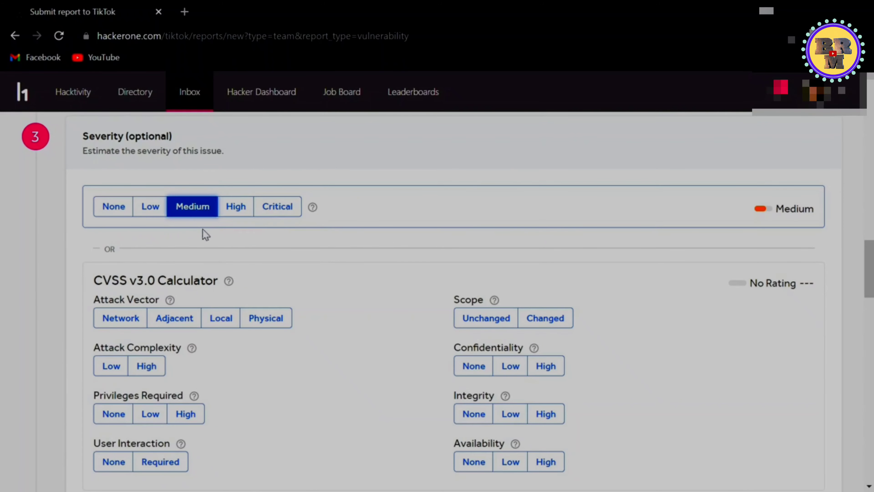
scroll(133, 297, down, 4)
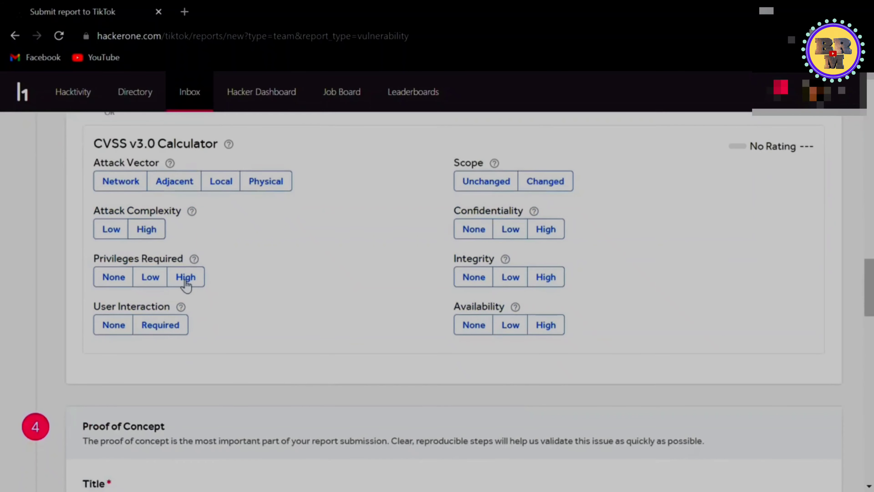
Enter "Insufficient session expiration while changing the password" as the report title in the Proof of Concept section.
scroll(181, 283, down, 8)
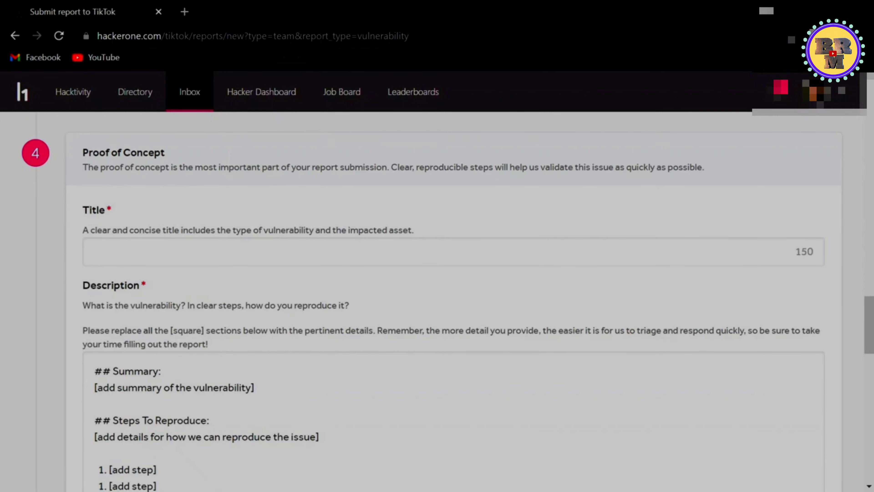
click(125, 249)
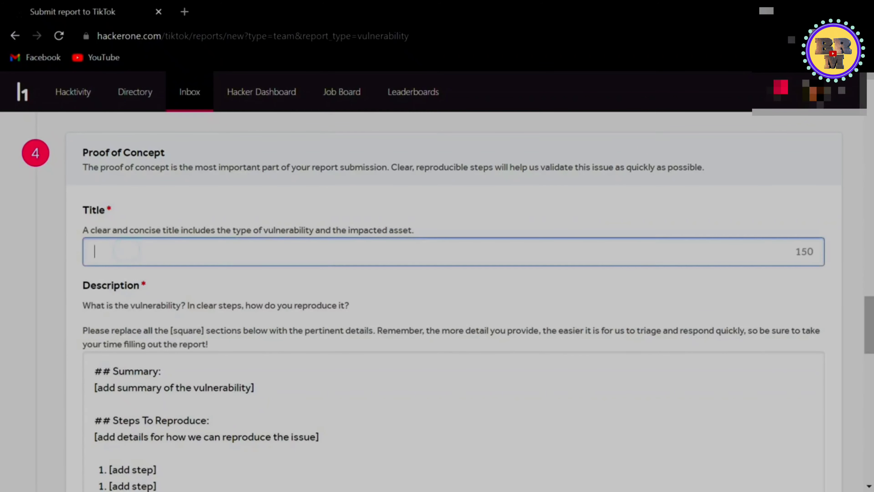
text(Insuff)
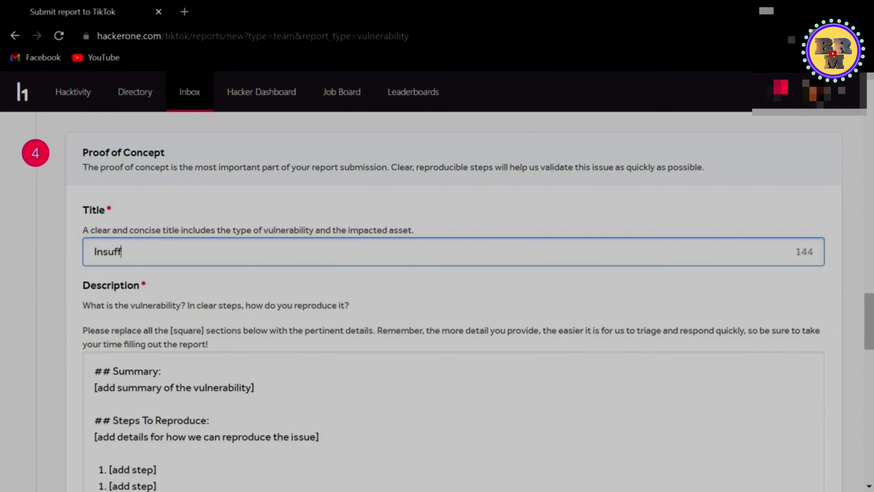
text(icient ses)
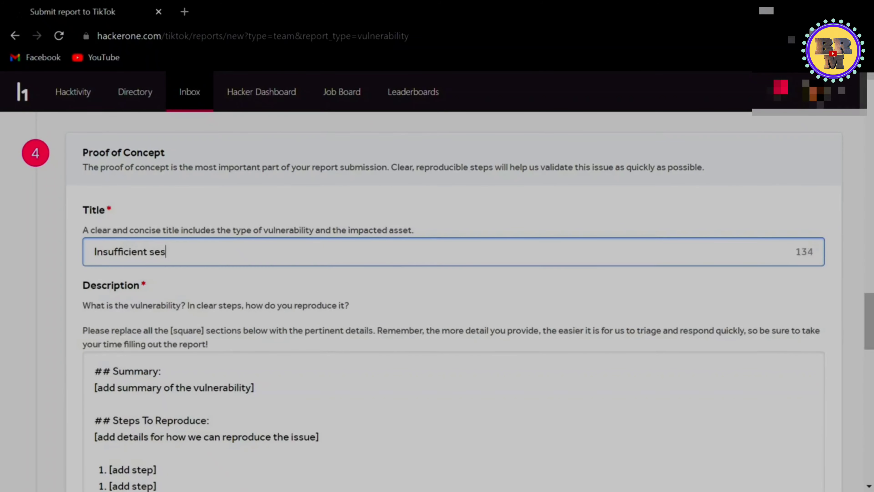
text(sion expiration while changing)
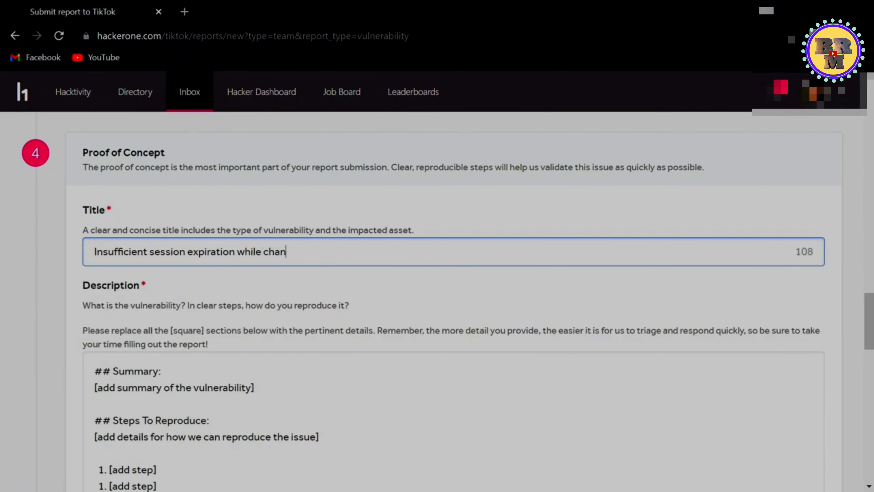
key(BackSpace)
key(BackSpace)
key(BackSpace)
text(ing t)
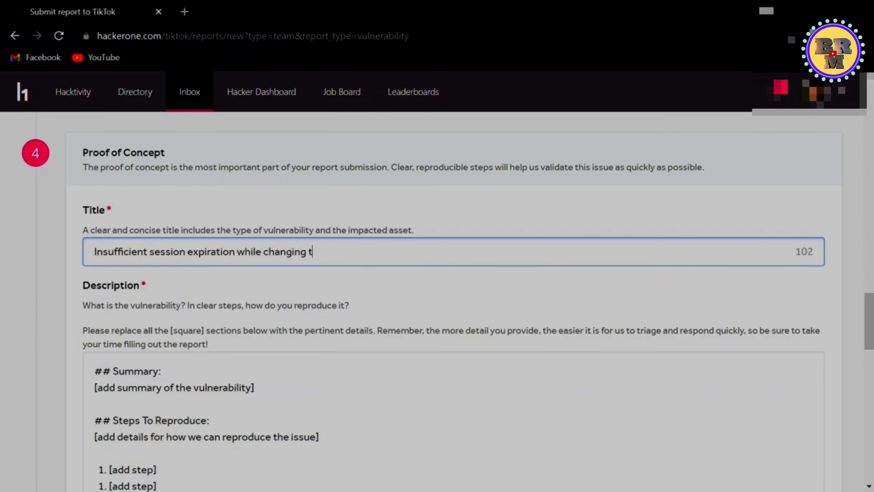
text(he password)
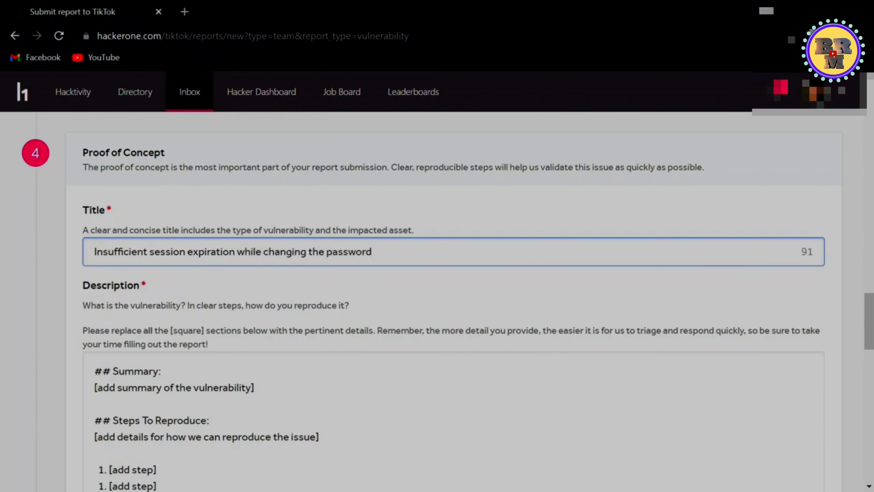
Clear the entire template text from the report's Description.
scroll(203, 287, down, 4)
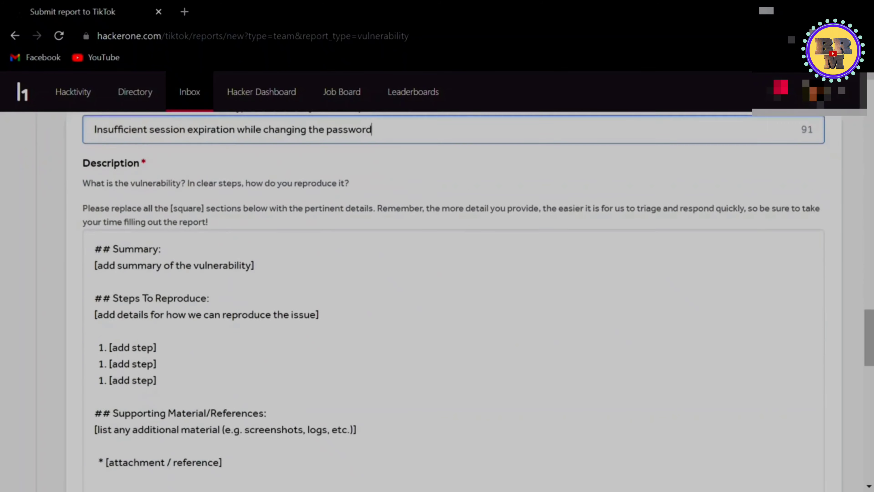
click(203, 287)
key(ctrl+a)
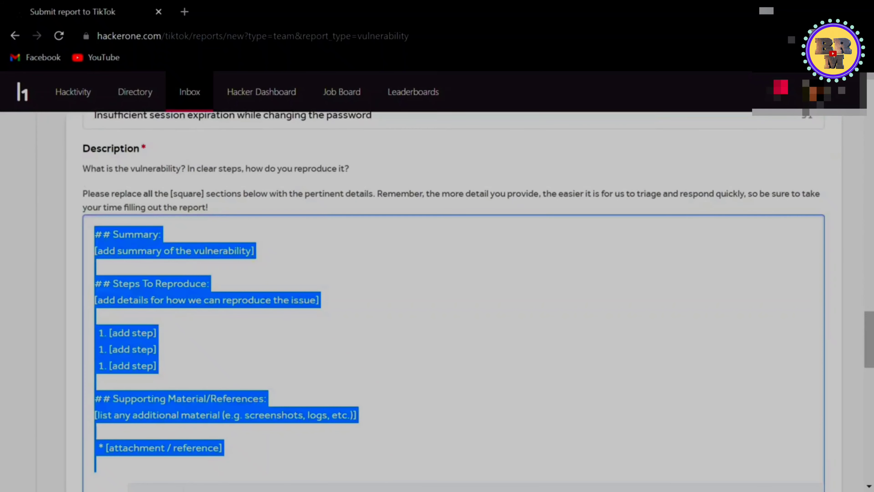
key(BackSpace)
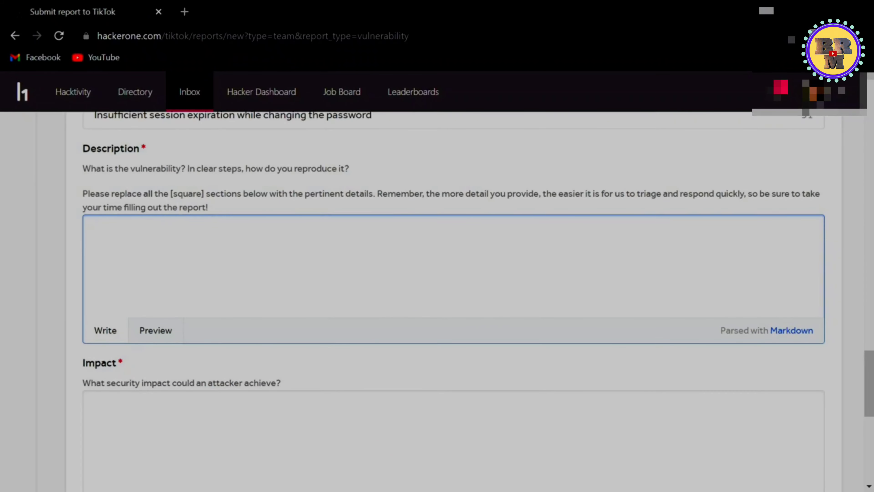
Enter the description "Whenever I change my password from one device, the session in another device remains active and does not expire.".
text(When)
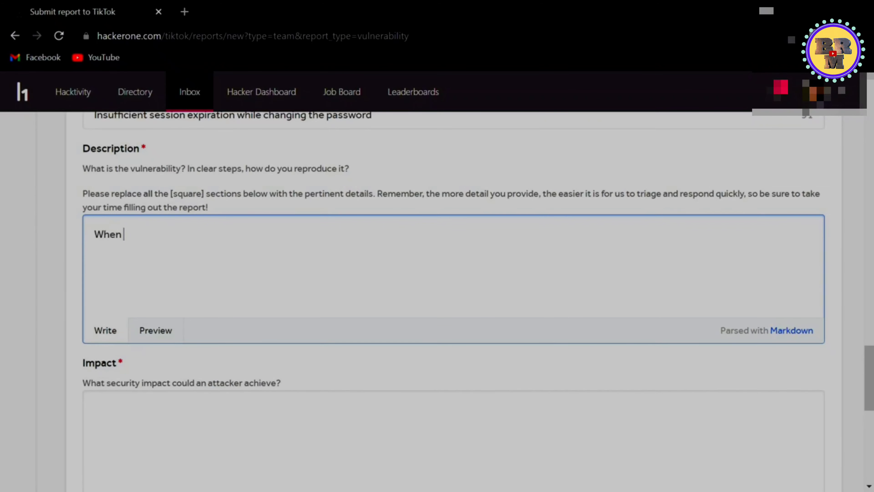
key(ctrl+a)
key(BackSpace)
text(Whenever I ch)
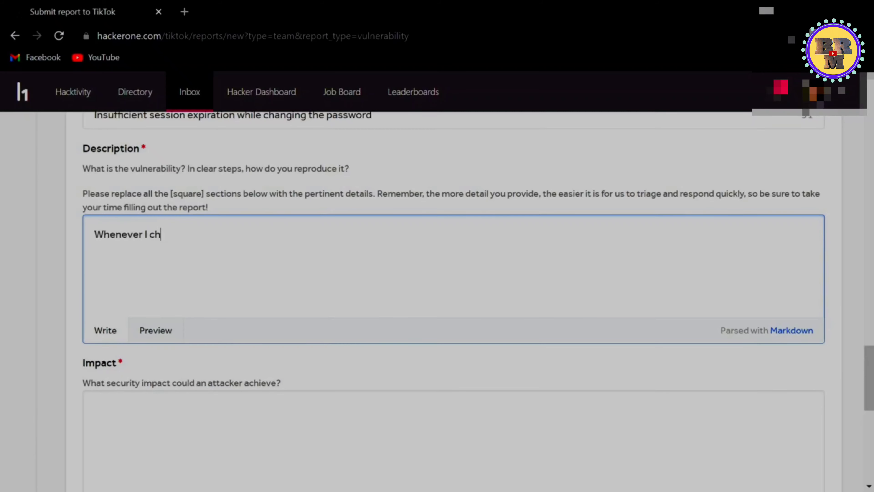
text(ange my )
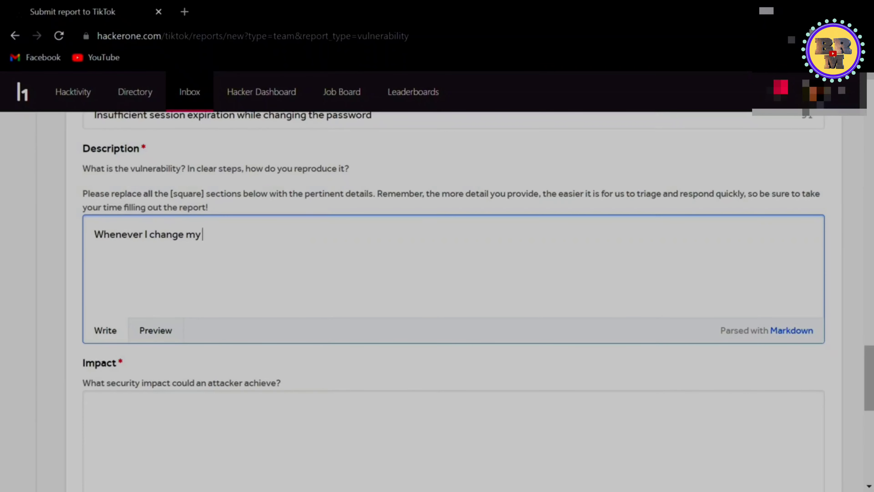
text(password from )
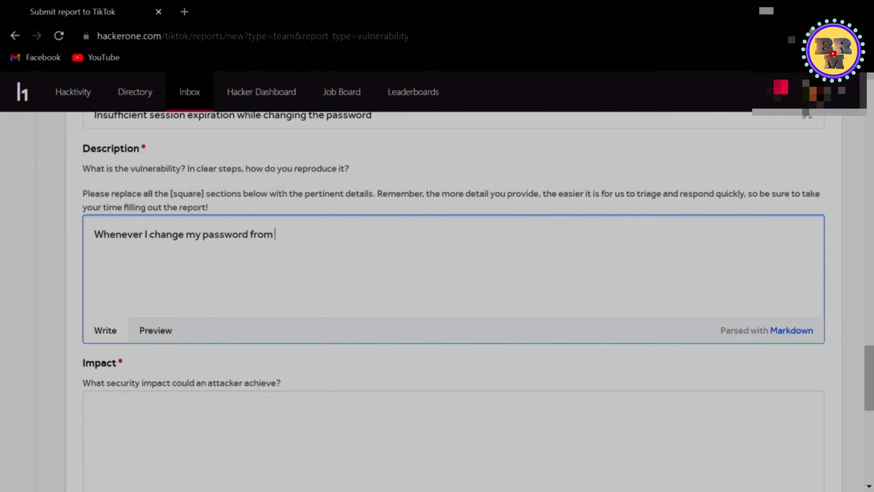
text(one device,)
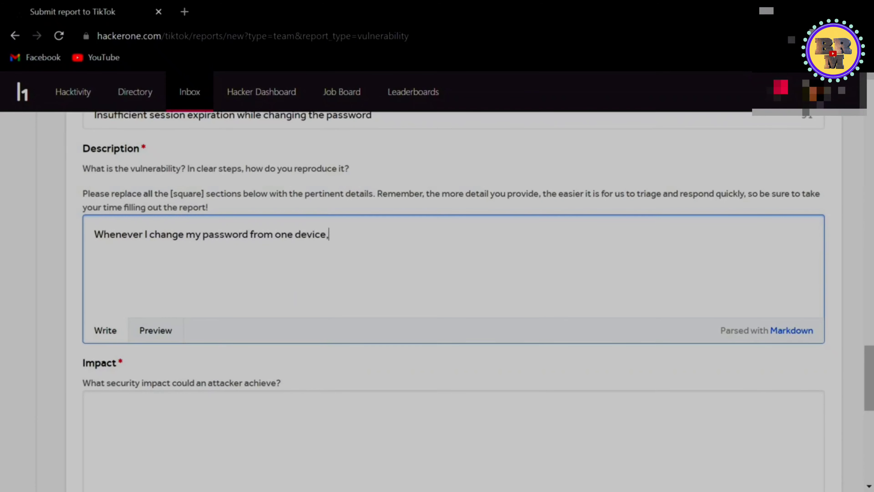
text( the session)
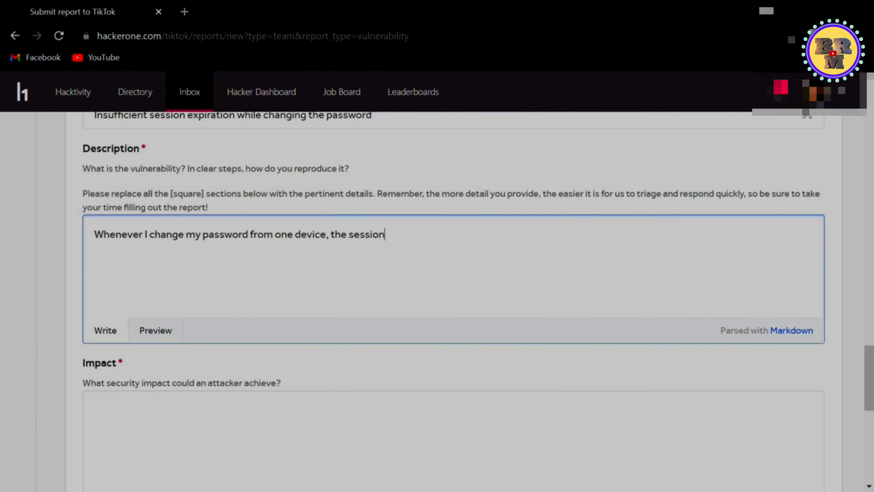
text( in another devi)
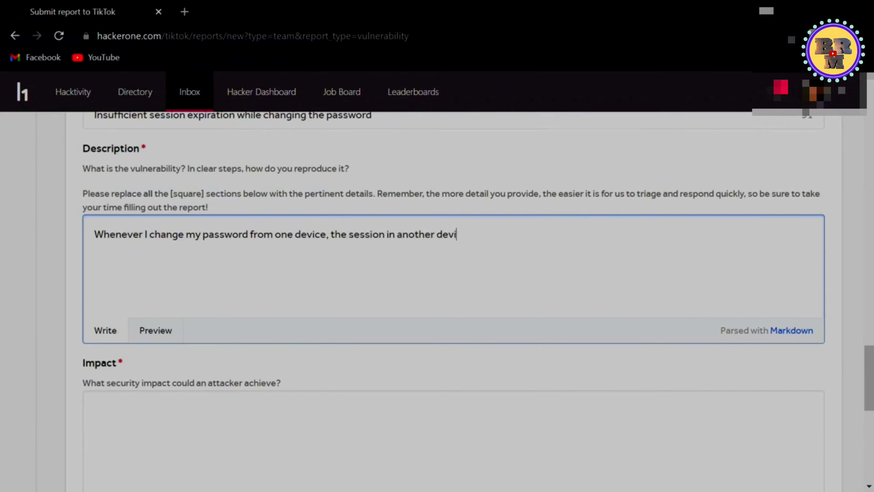
text(ce remains )
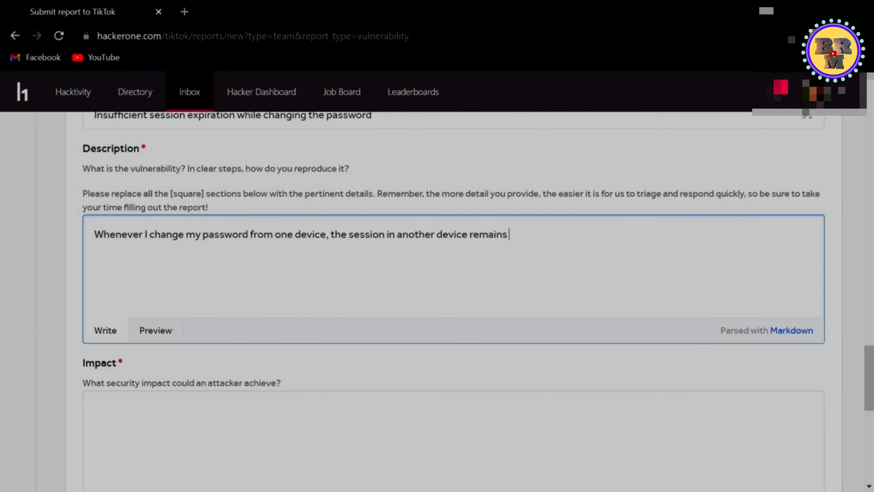
text(active and )
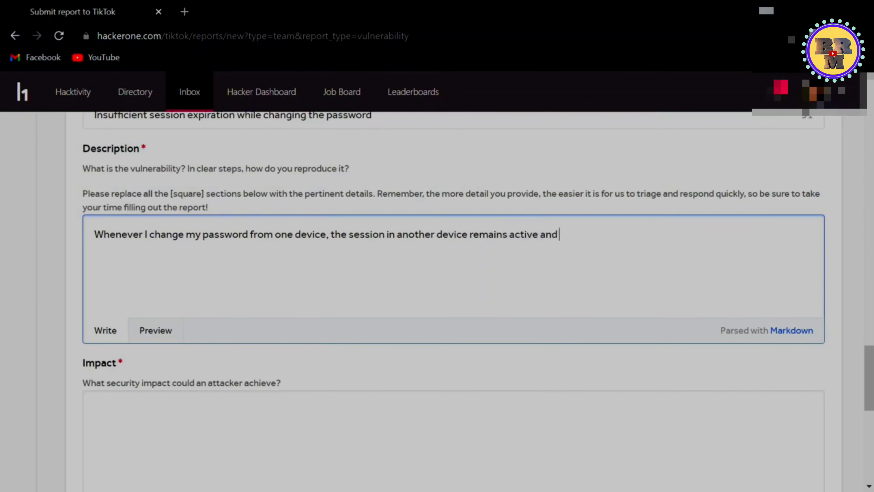
text(does not exprre.)
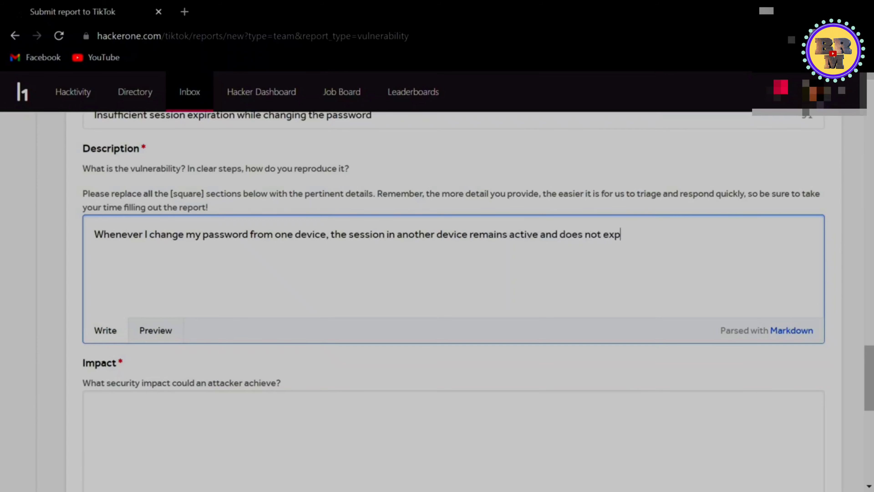
key(BackSpace)
key(BackSpace)
key(BackSpace)
key(BackSpace)
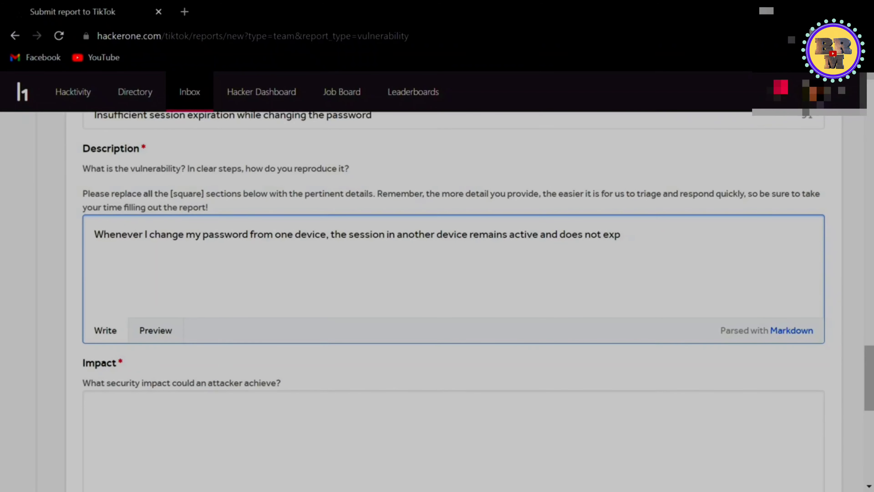
text(ire.)
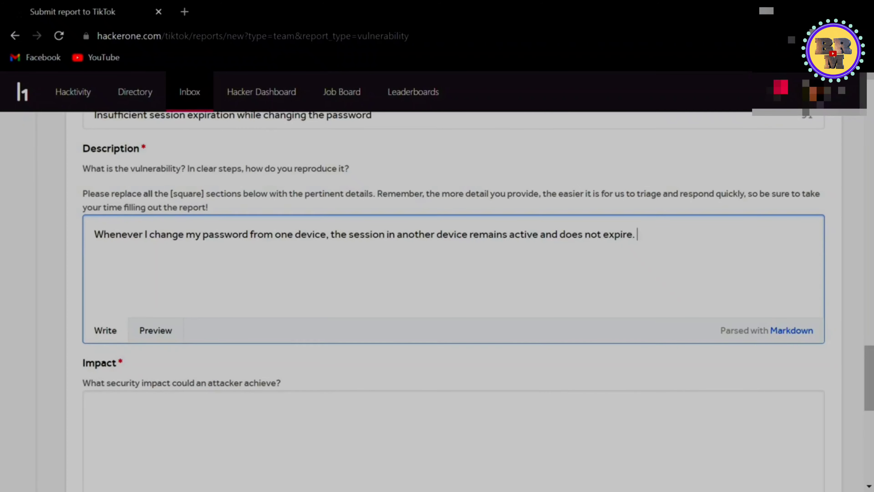
Add a "Reproduction Steps:" heading to the Description, separated from the sentence by a blank line, and start a new line under it.
scroll(190, 255, down, 5)
click(191, 255)
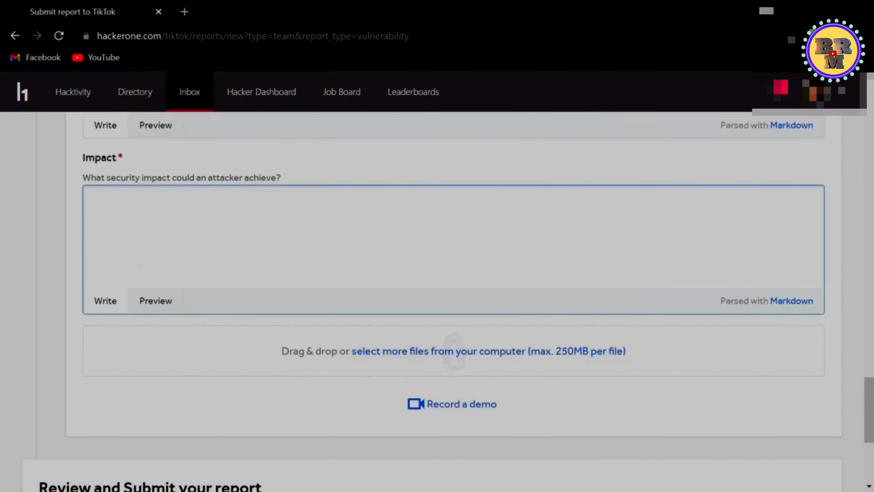
scroll(190, 255, up, 5)
drag(188, 150, 337, 150)
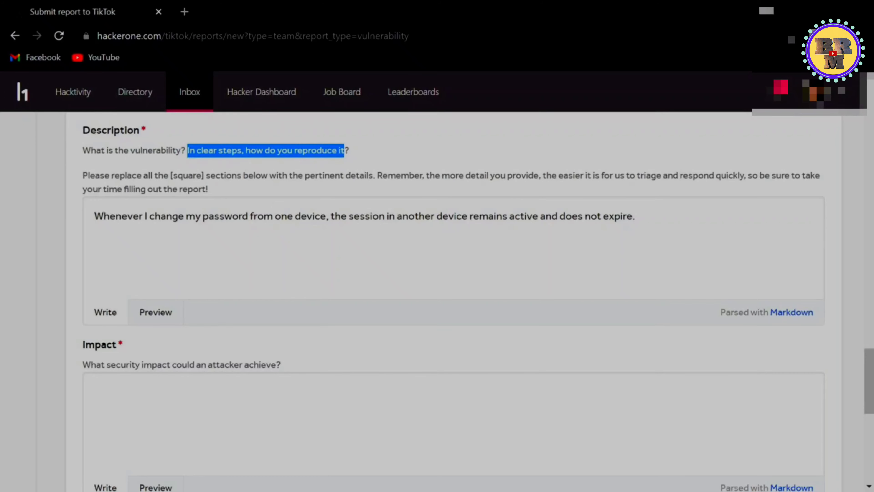
click(656, 215)
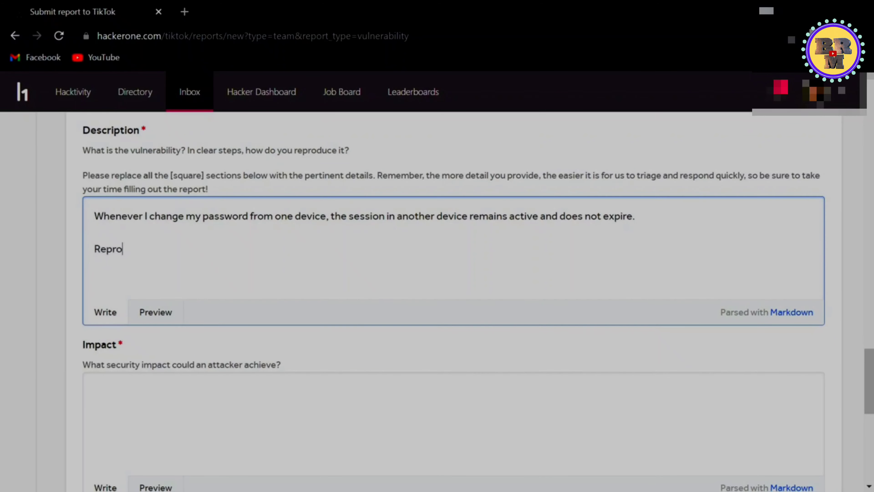
text(Reproduction S)
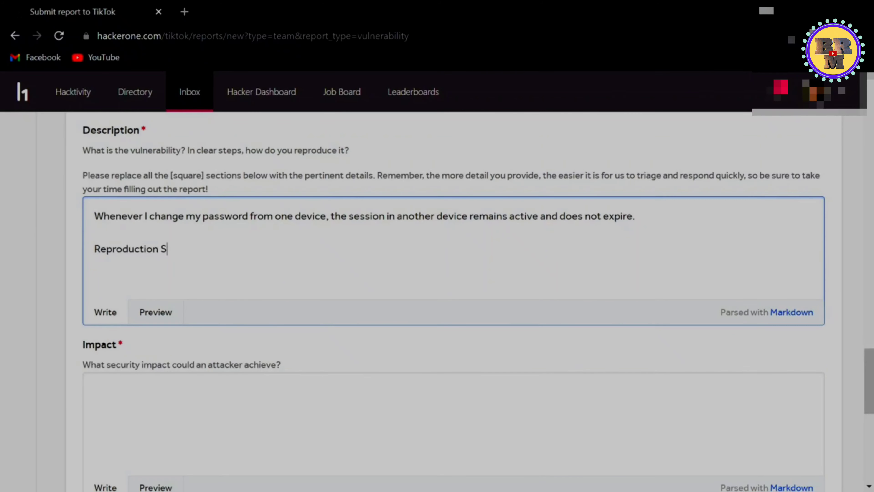
text(teps:)
key(Return)
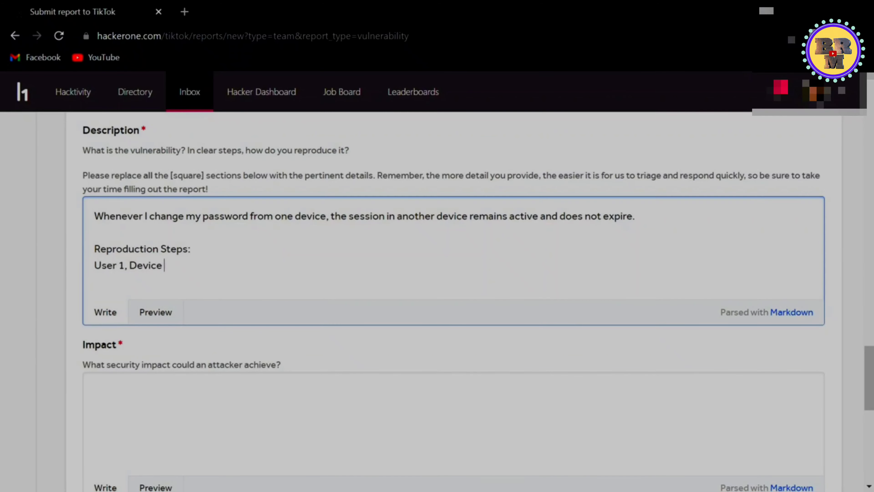
Complete the line "User 1, Device 1, Device 2" under the Reproduction Steps heading and leave a blank line below it.
text(Device 2)
key(Return)
key(Return)
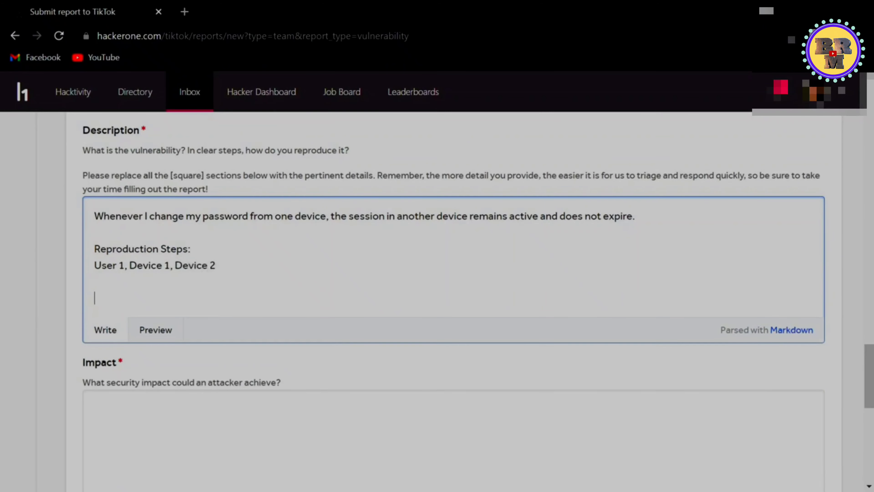
Add the reproduction steps "User 1 will login to Device 1." and "User 1 will login to Device 2." on separate lines.
text(User)
key(BackSpace)
key(BackSpace)
key(BackSpace)
key(BackSpace)
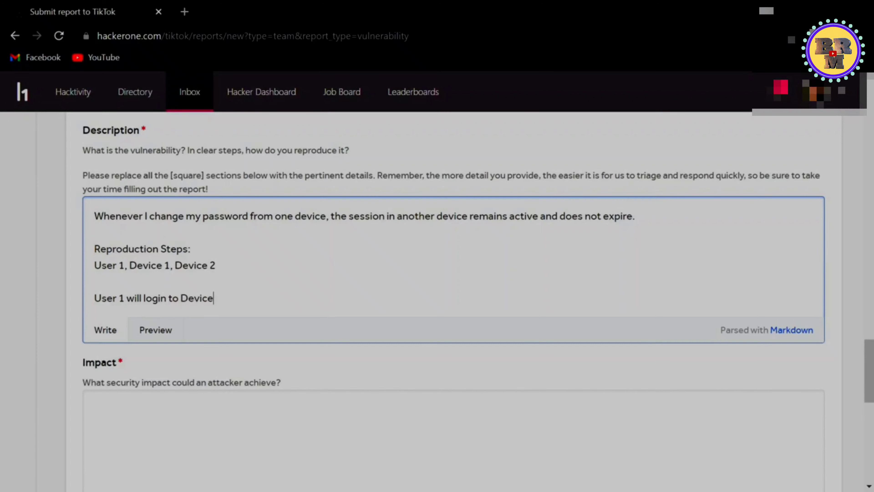
key(Return)
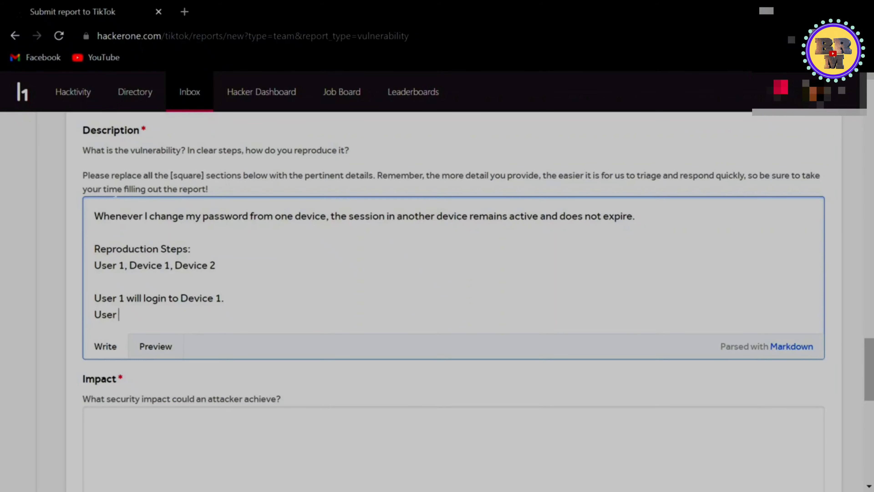
text(ogin)
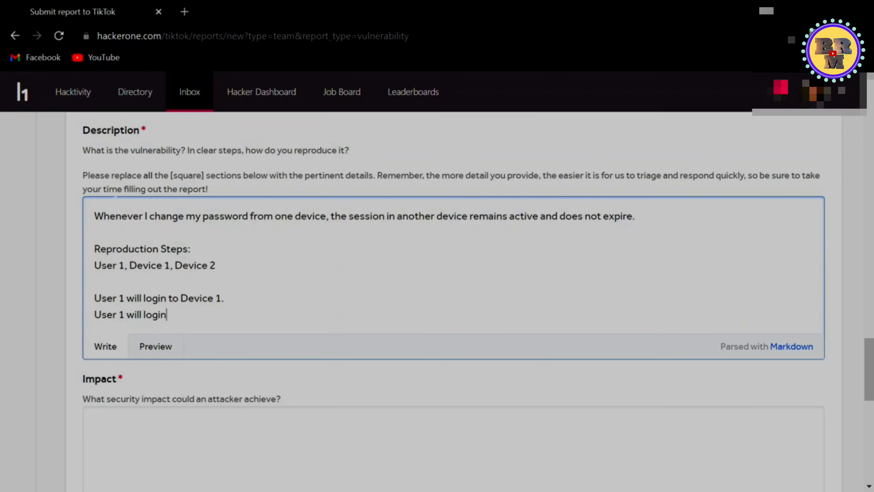
text( to Device 2.)
key(Return)
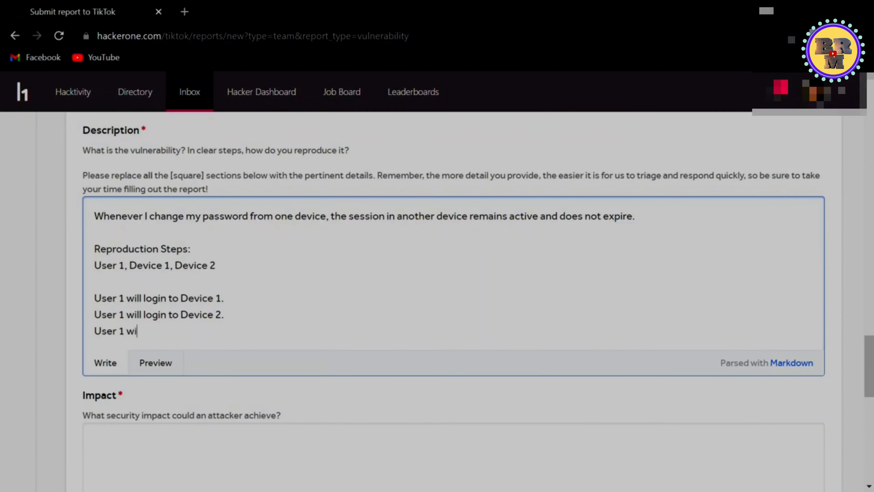
Add the reproduction step "User 1 will change password using Device 2." and start a new line below it.
text(User 1 will change pass)
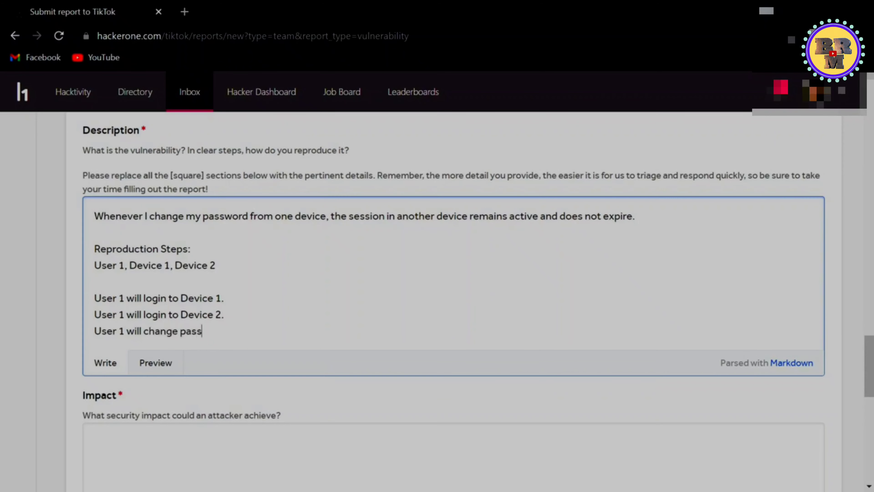
text(word using Dev)
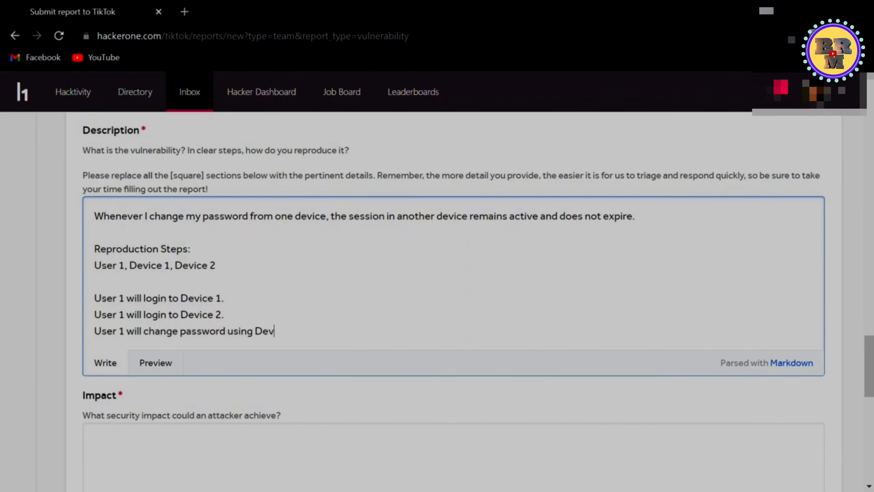
text(ice 2.)
key(Return)
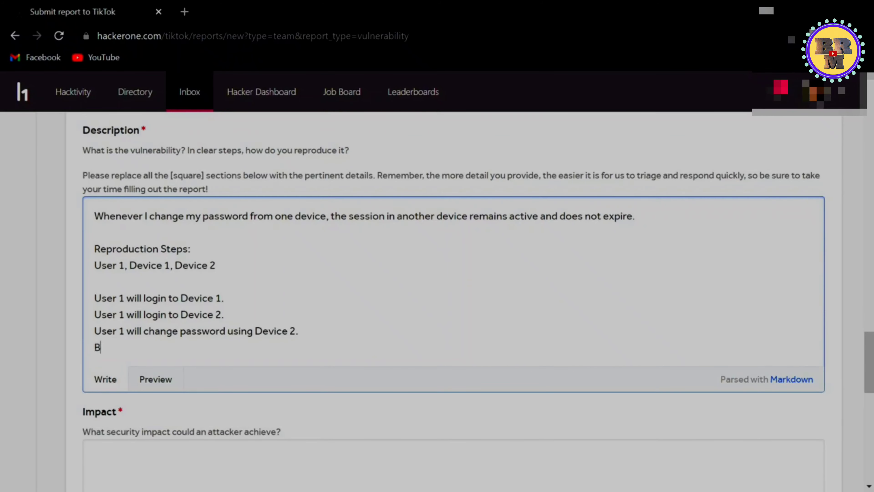
End the Description with "But, the session in Device 1 remains active even when password is changed using device 2.".
text(the sess)
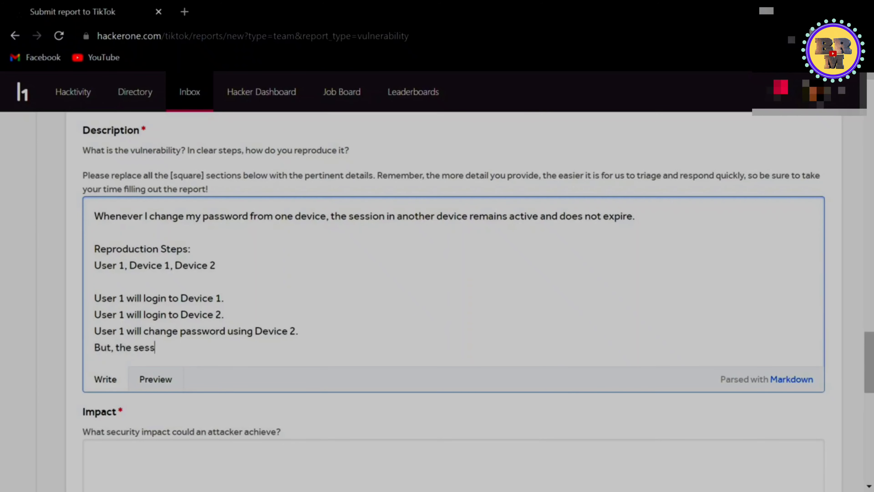
text(ion in Device)
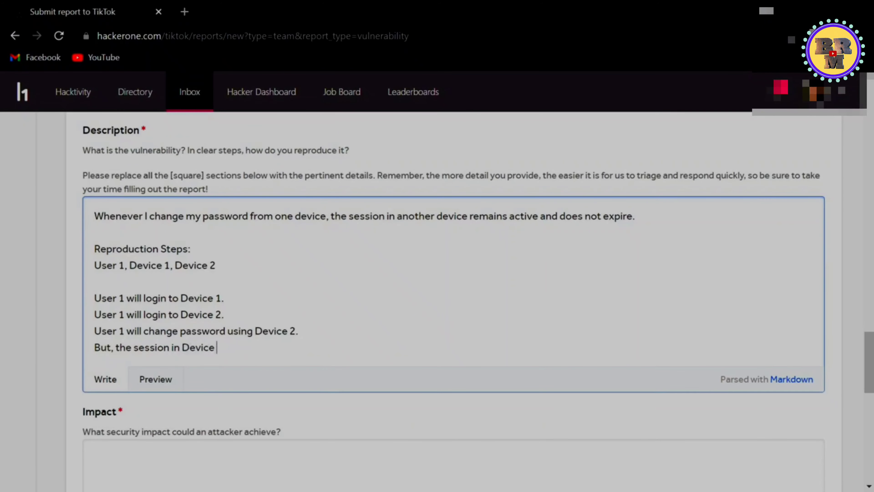
text( 1 remains active even )
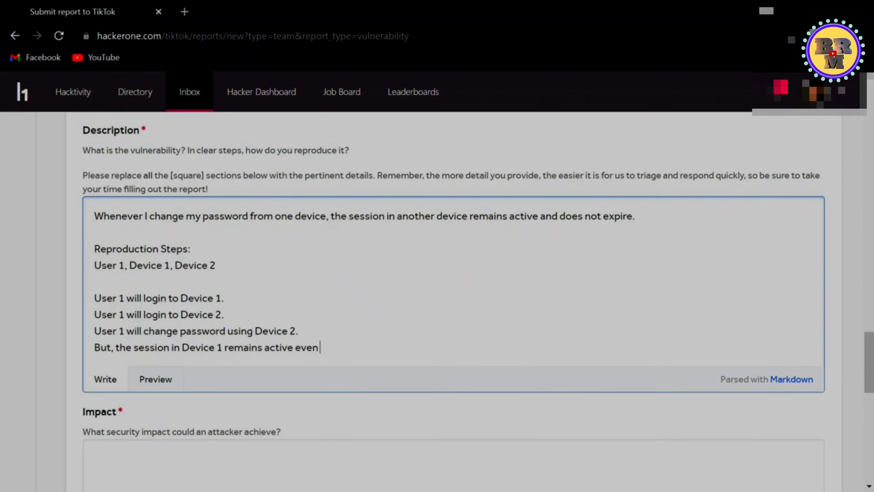
text(when pass)
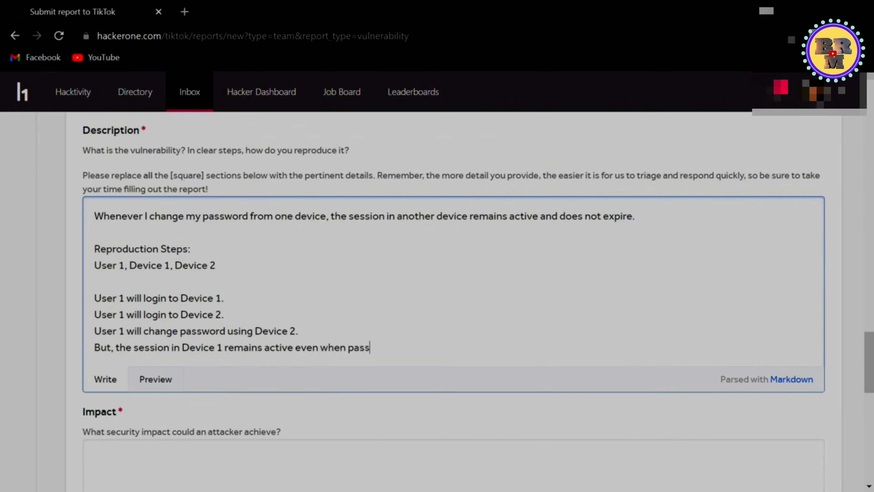
text(word is changed )
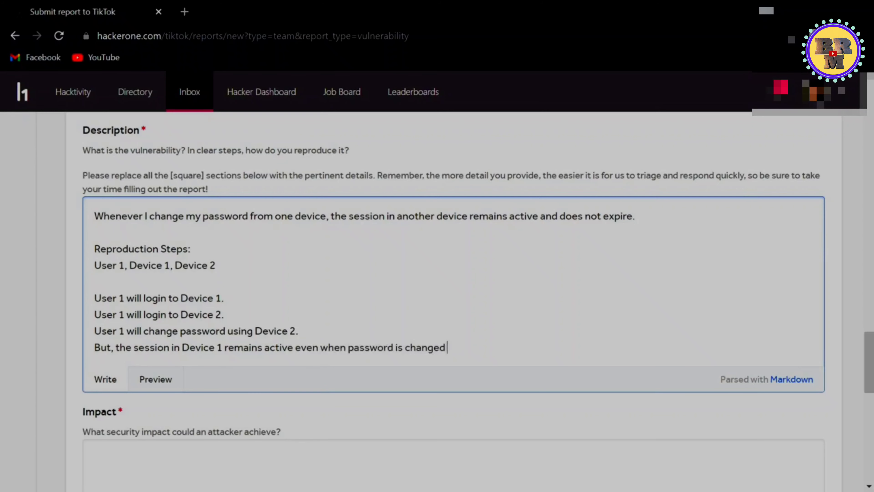
text(using device 2.)
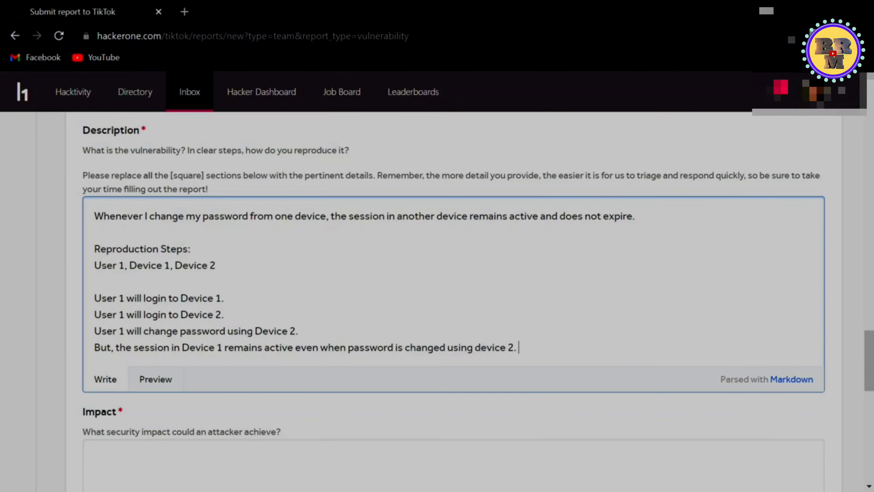
Enter "An attacker can access to victim's account even when victim changes their password." as the report's Impact.
scroll(205, 341, down, 2)
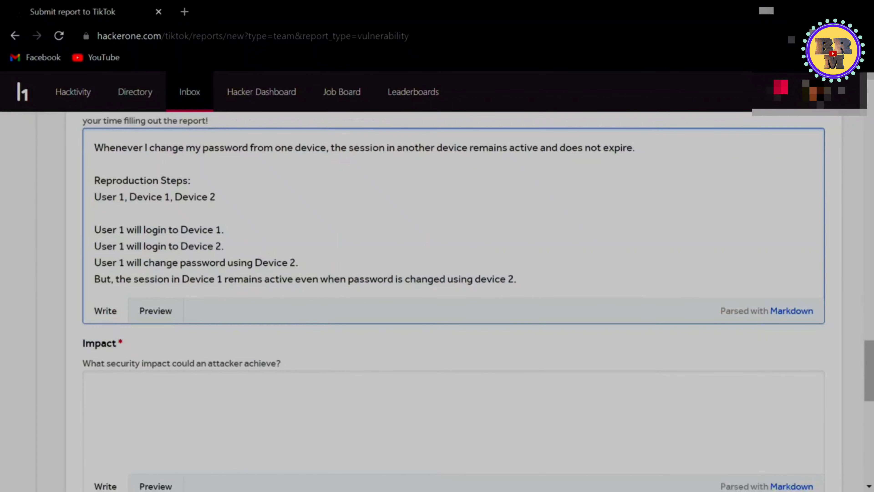
click(119, 389)
text(A)
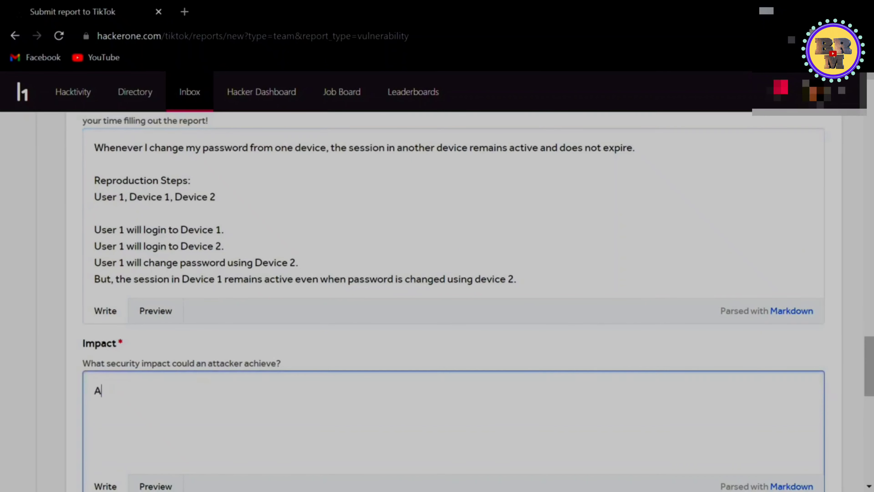
text(n attacker)
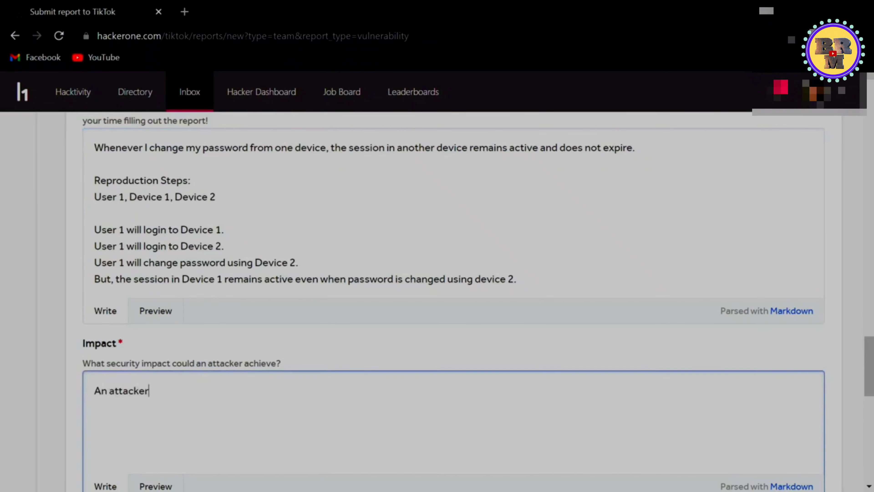
text( can access to)
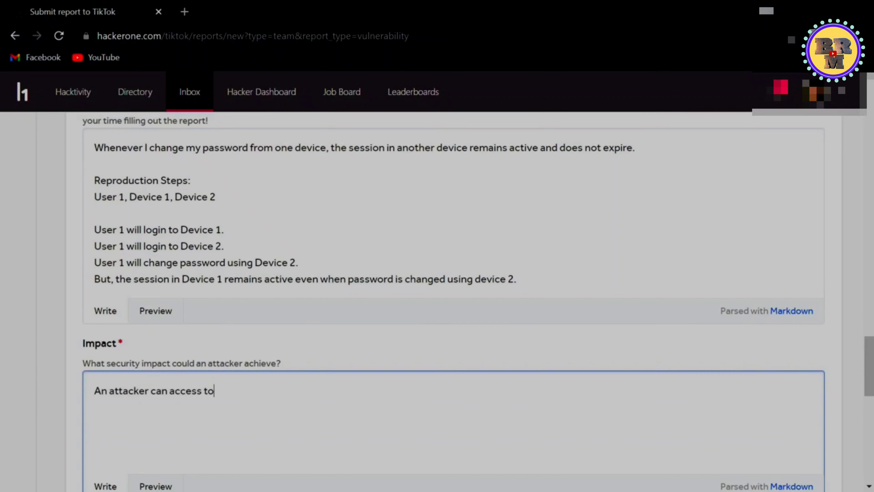
text( victim's accout ev)
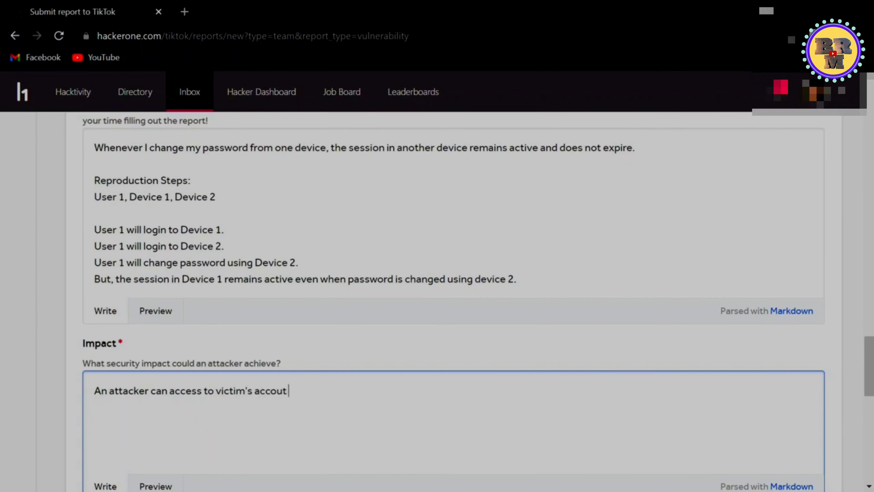
key(BackSpace)
key(BackSpace)
key(BackSpace)
key(BackSpace)
key(BackSpace)
key(BackSpace)
text(co)
key(BackSpace)
key(BackSpace)
text(ount even when vt)
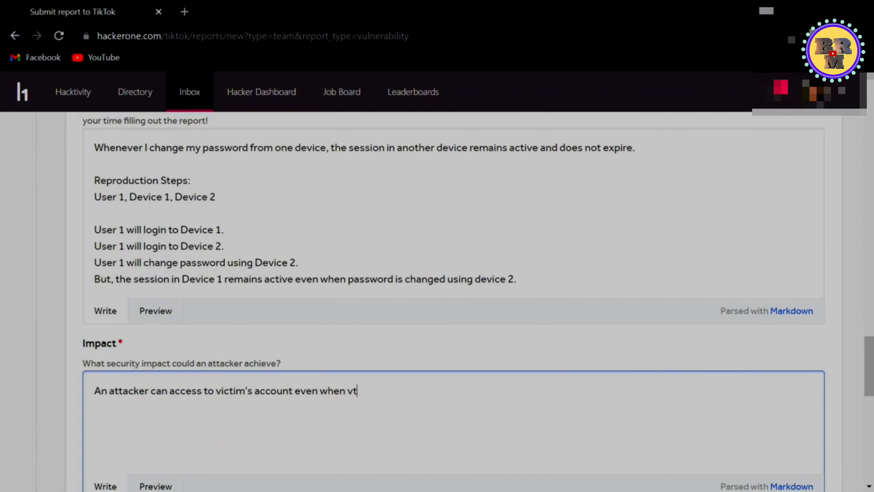
key(BackSpace)
text(ictim changes their)
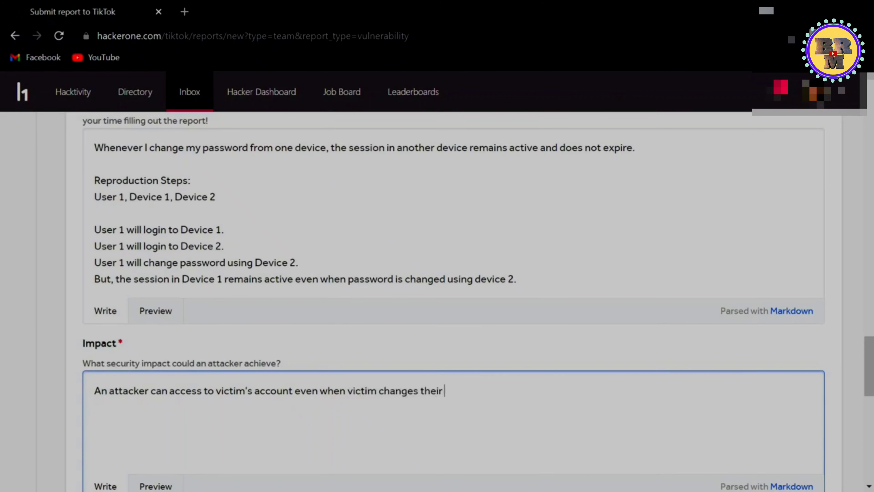
key(BackSpace)
key(BackSpace)
key(BackSpace)
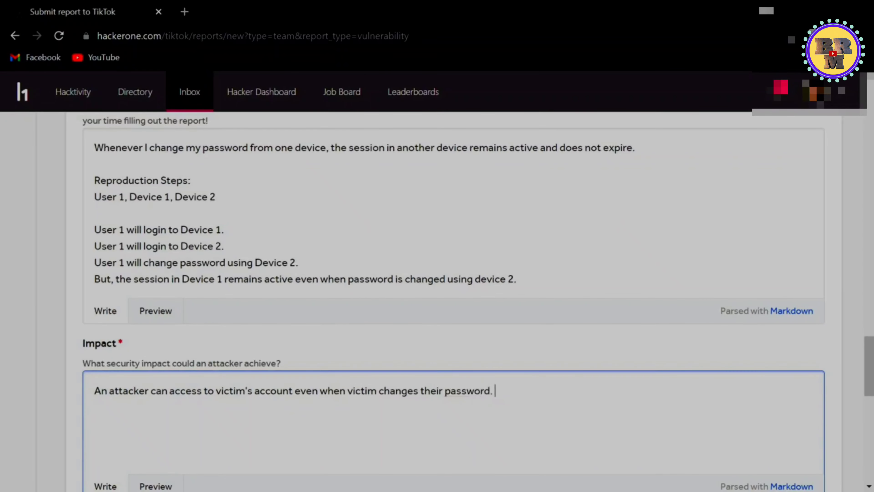
scroll(113, 313, up, 2)
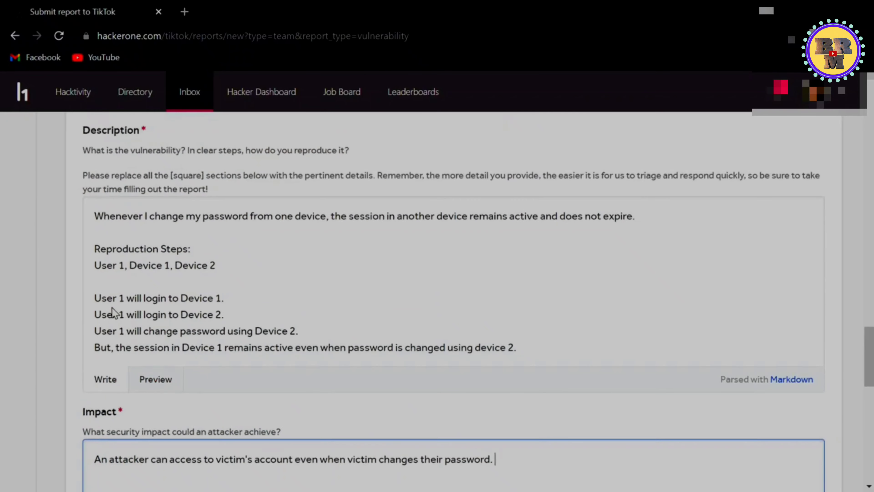
scroll(133, 328, down, 5)
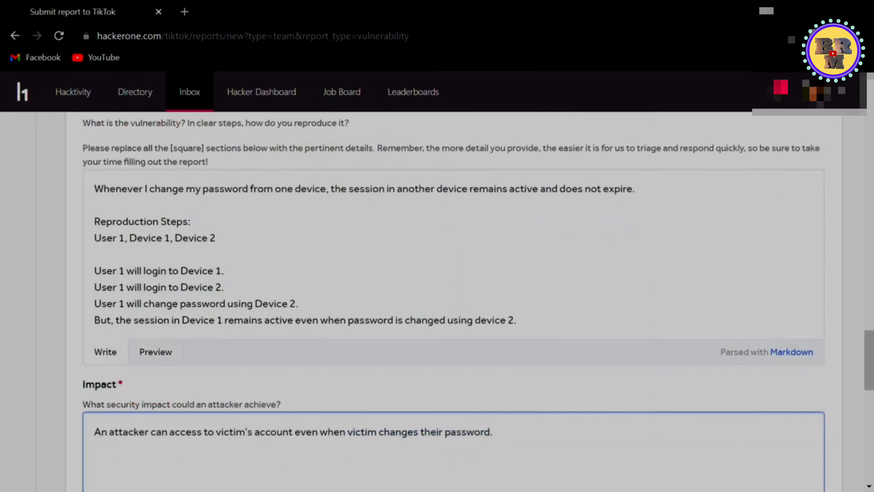
scroll(463, 336, down, 3)
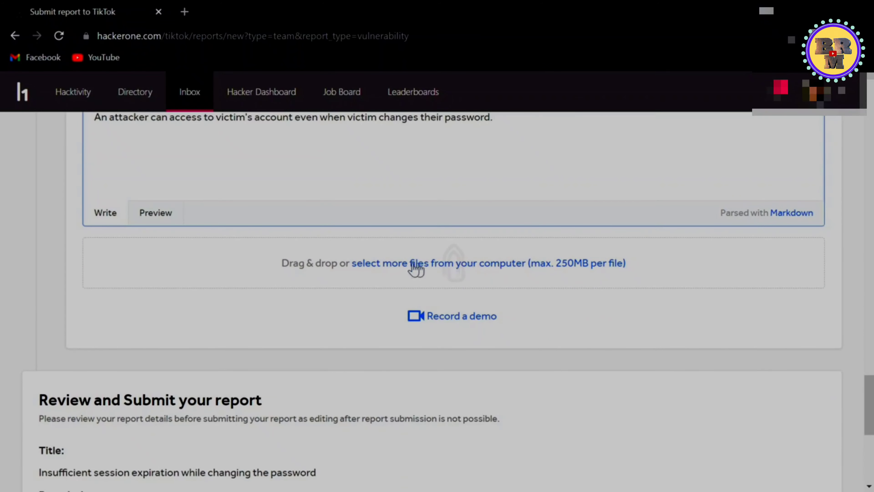
click(412, 278)
scroll(316, 283, up, 3)
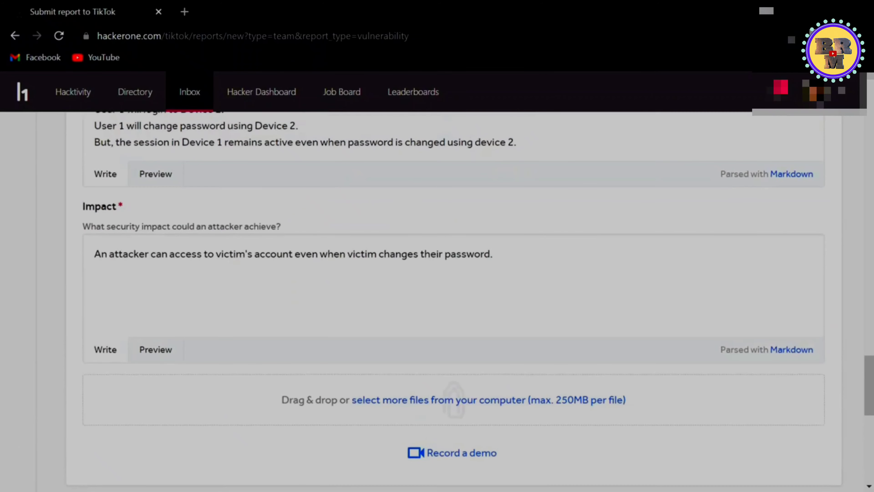
scroll(317, 283, down, 2)
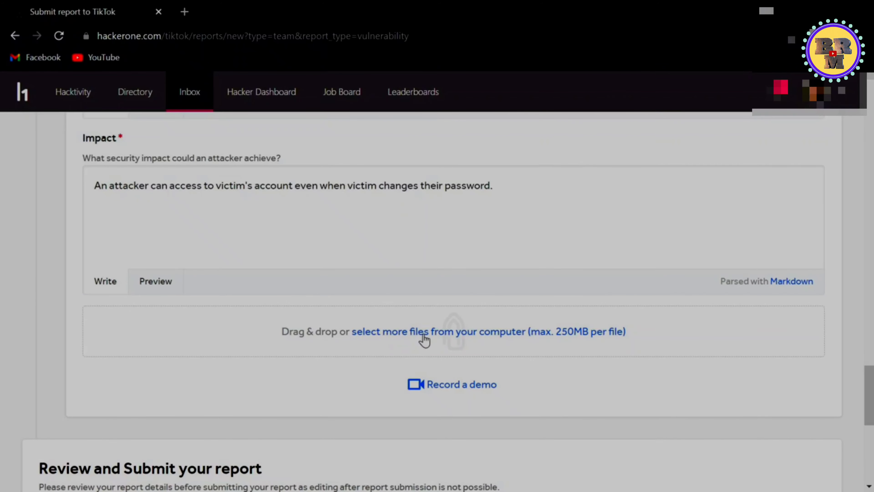
click(445, 335)
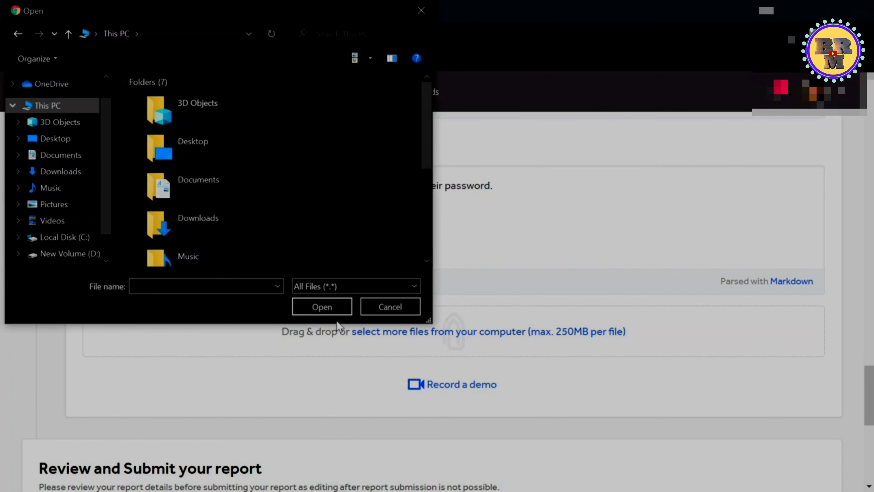
click(390, 306)
Review the report's title, description, reproduction steps and impact in the submission summary, and check the weakness and severity selections.
scroll(361, 356, down, 2)
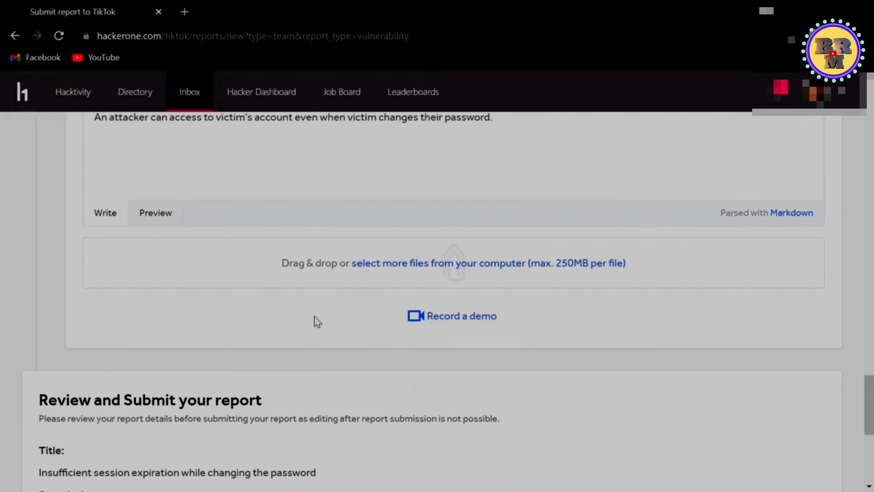
scroll(220, 271, up, 10)
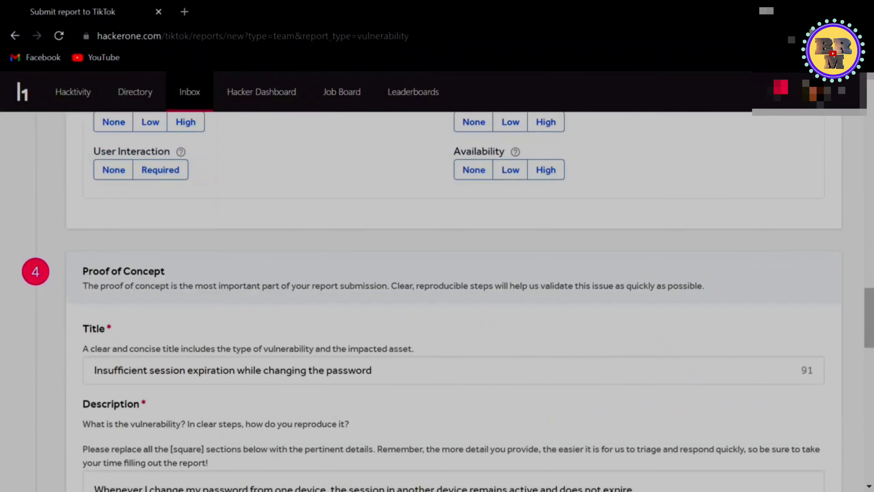
scroll(220, 271, down, 12)
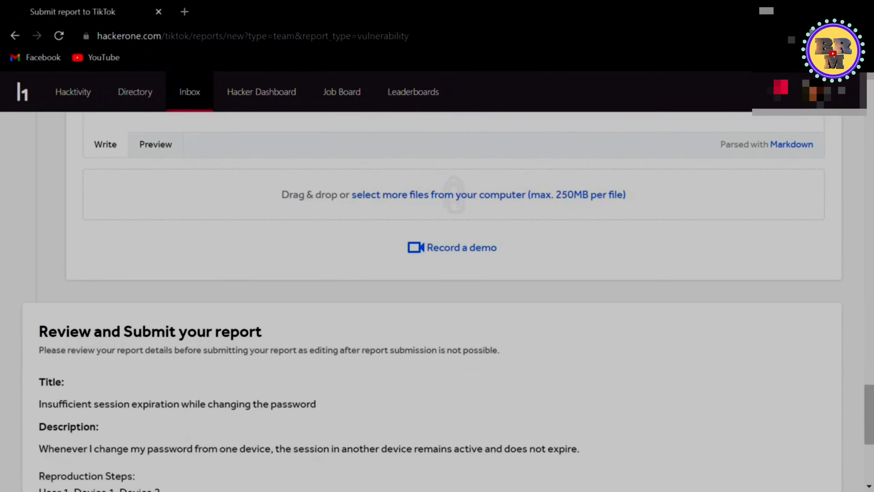
scroll(92, 283, down, 4)
scroll(92, 283, down, 2)
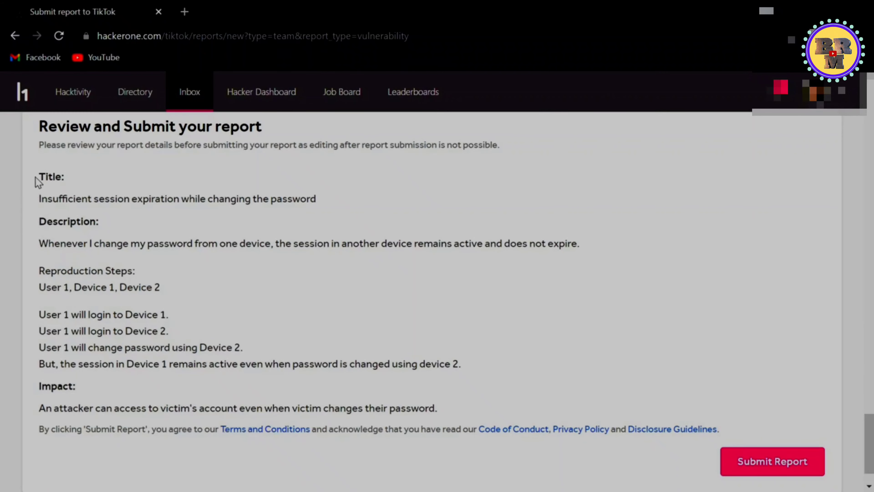
drag(36, 175, 459, 415)
click(457, 402)
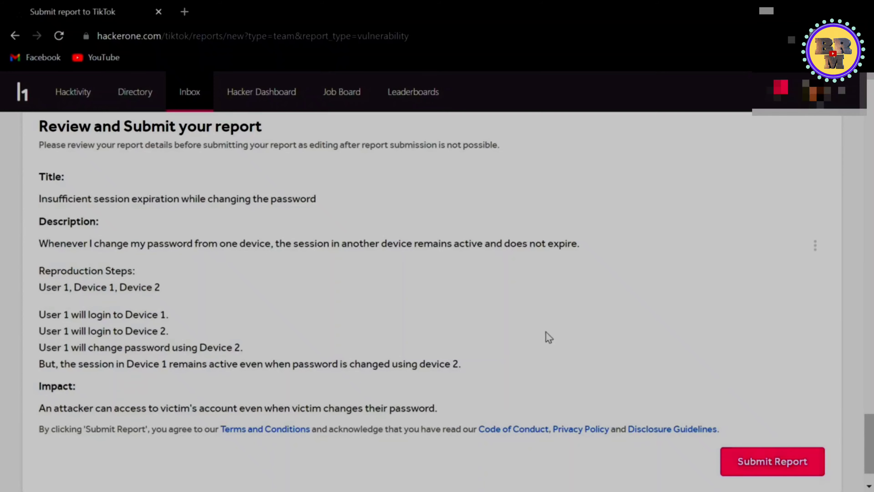
scroll(335, 272, up, 1)
scroll(334, 272, up, 20)
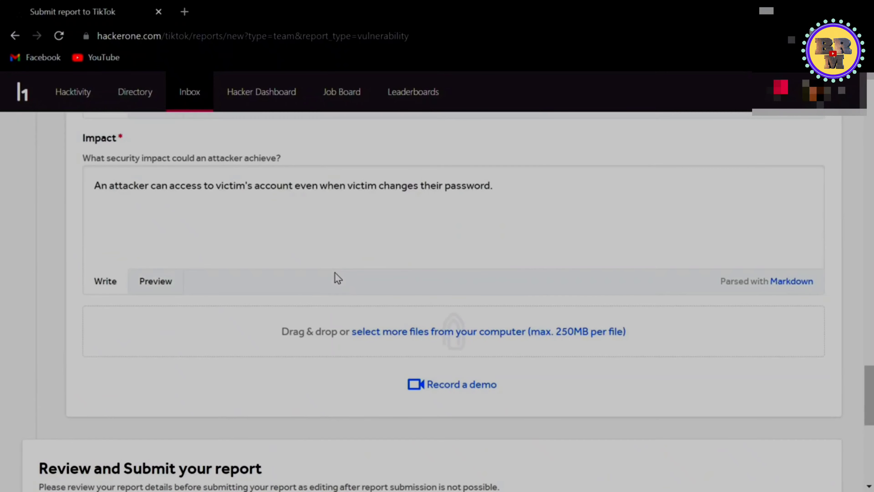
scroll(337, 277, up, 10)
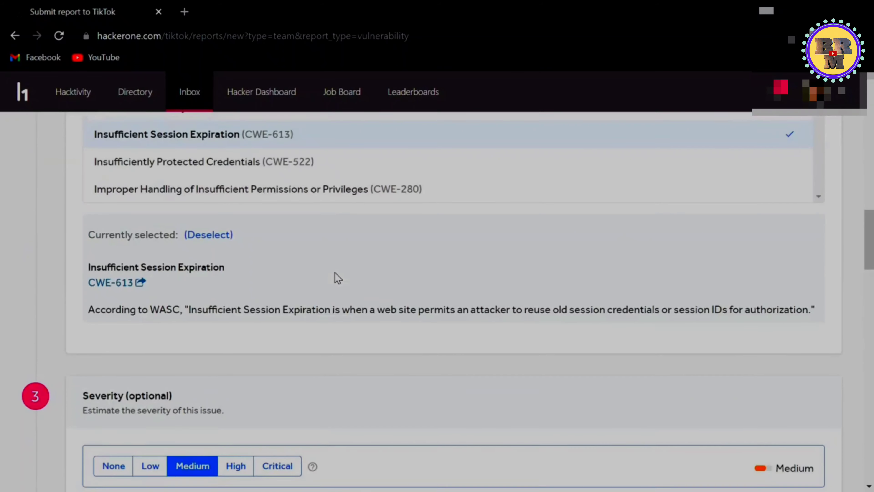
Review the report's weakness and asset selections, back up to the TikTok program overview.
scroll(337, 277, up, 8)
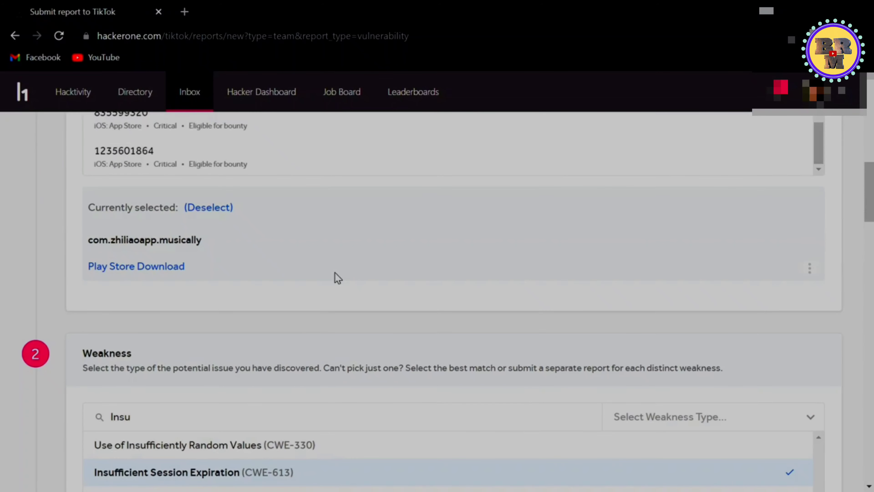
scroll(338, 277, up, 10)
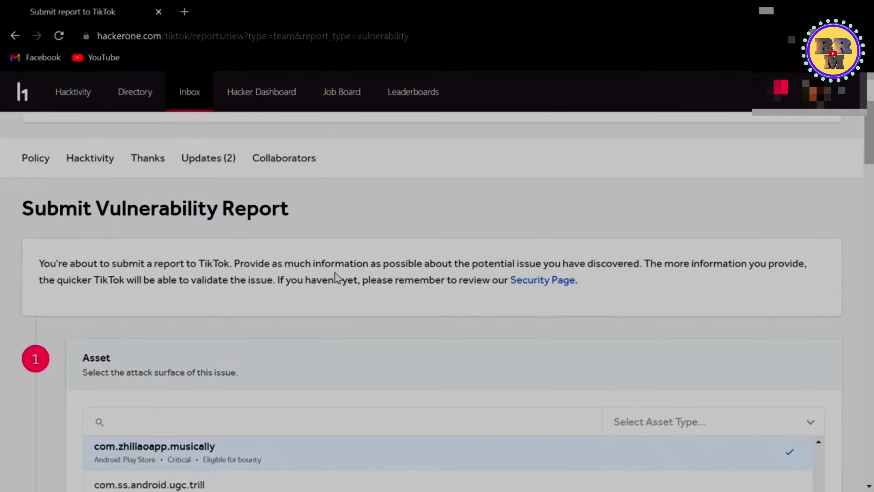
scroll(337, 277, up, 1)
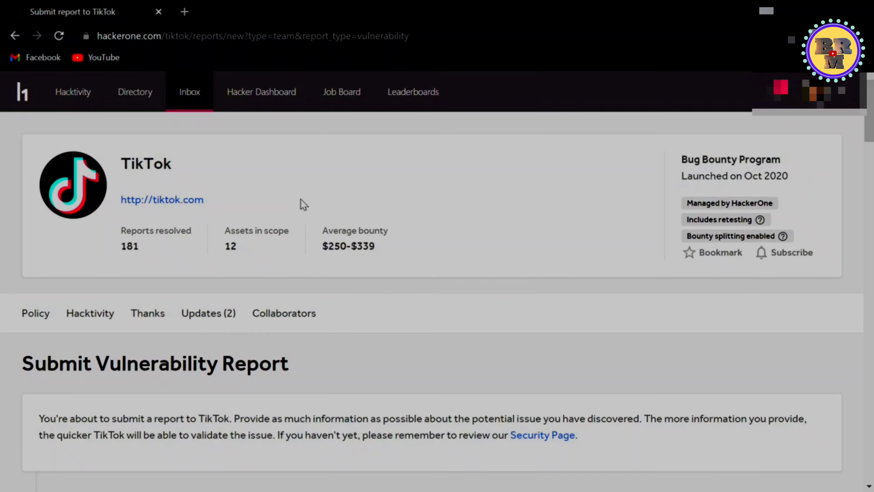
Search the web for "snapchat bug bounty program" in a new tab and open Snapchat's HackerOne program result.
key(ctrl+t)
text(snapchat bug bounty program)
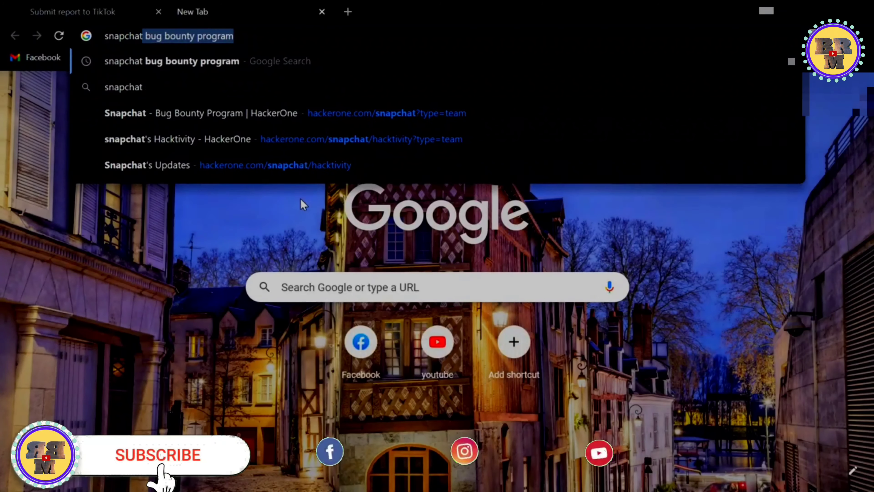
key(Return)
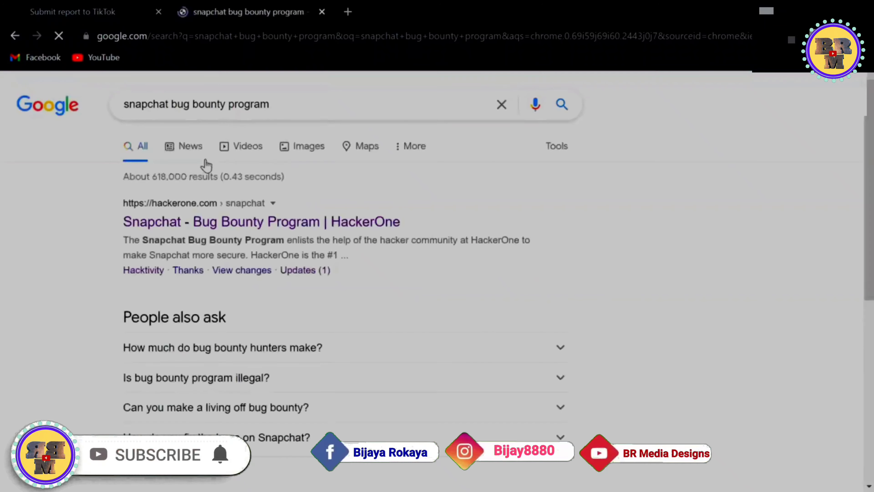
click(212, 223)
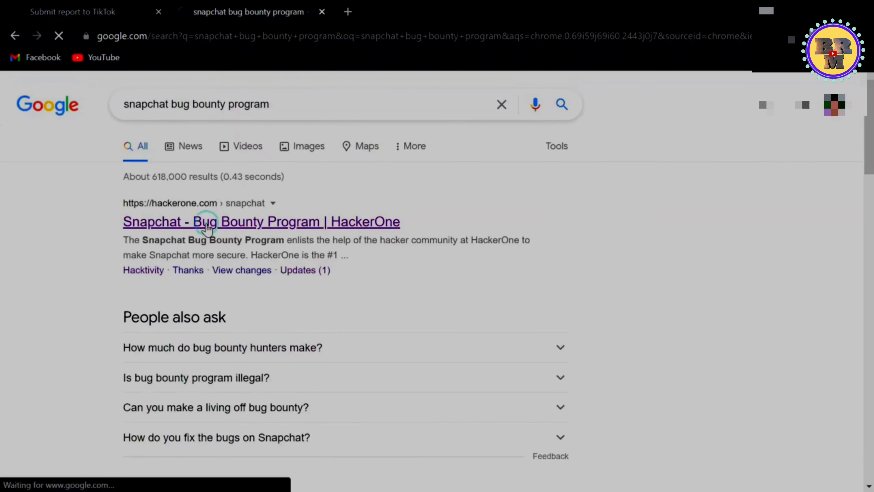